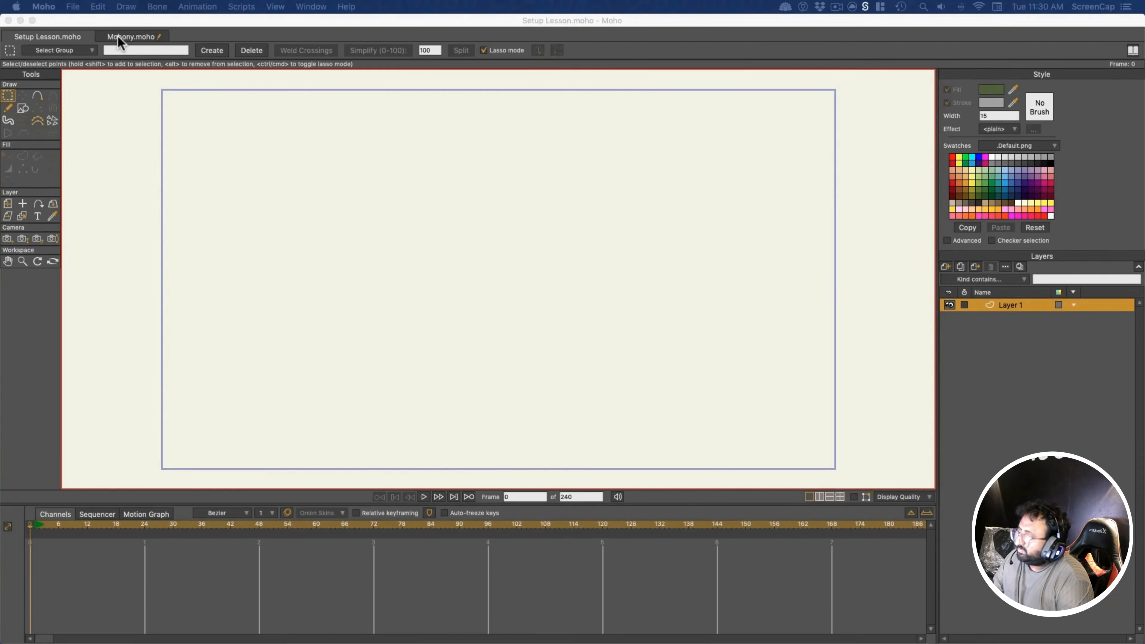
Step: Open the Mohony.moho project and play a stretch of its animation from frame 0, stopping at frame 97
{"action": "left_click", "coordinate": [118, 36]}
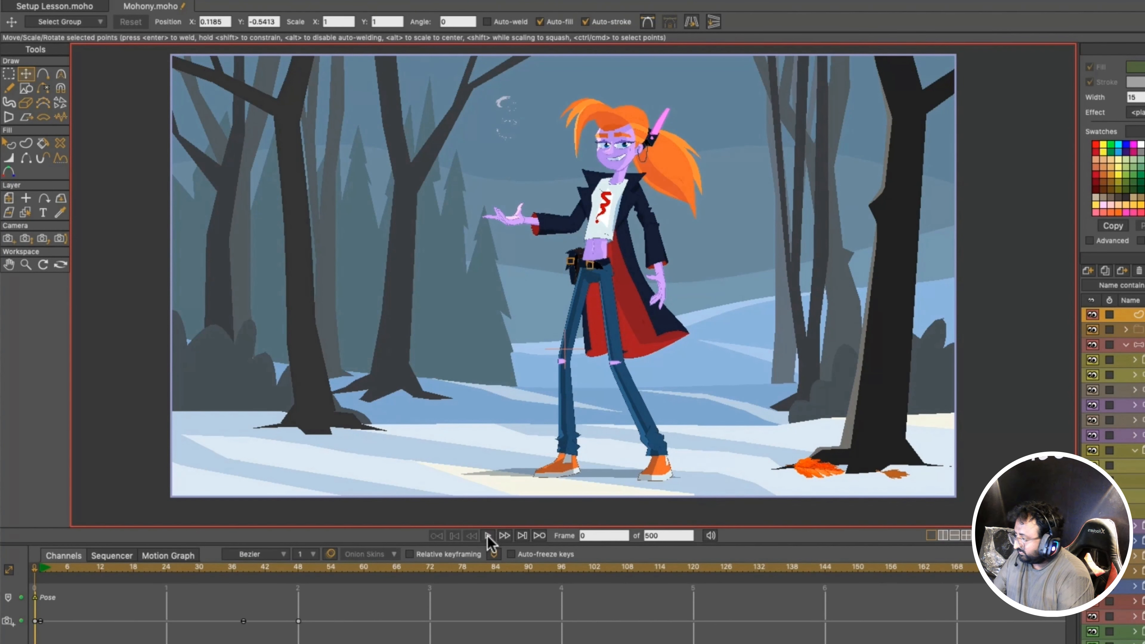
{"action": "left_click", "coordinate": [488, 536]}
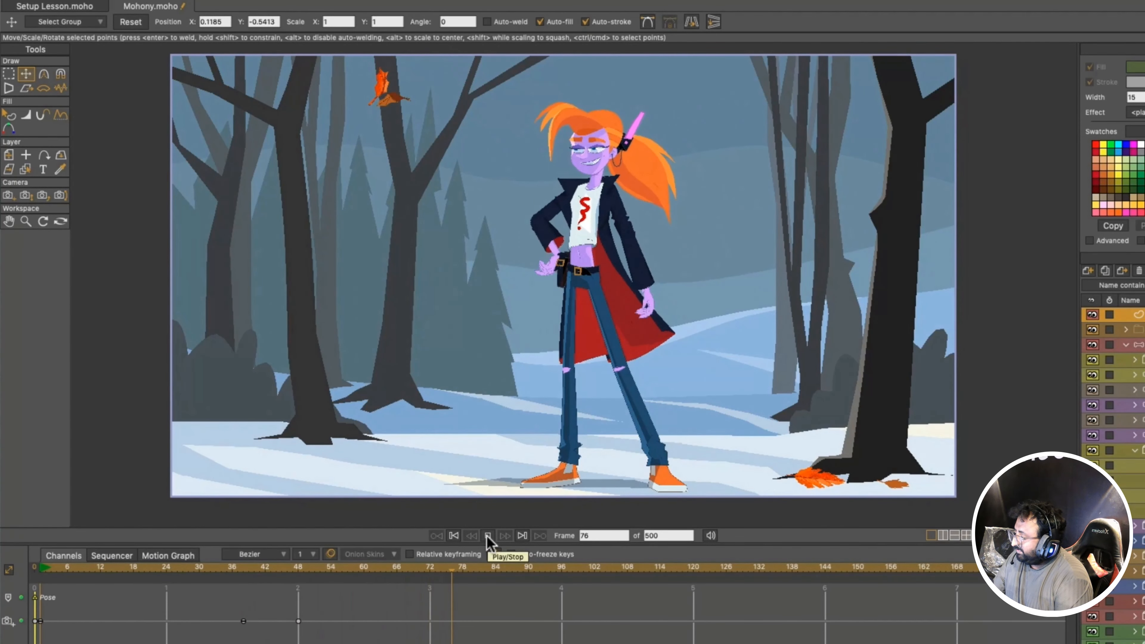
{"action": "left_click", "coordinate": [488, 536]}
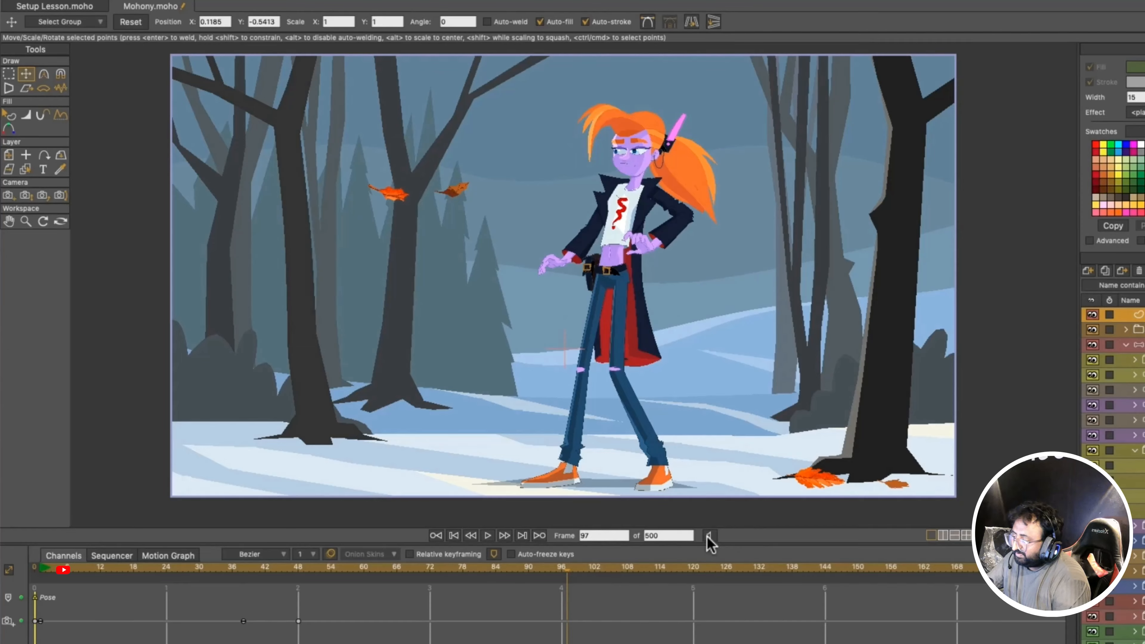
Step: Compare the multi-pane viewport layouts, ending on two views side by side
{"action": "left_click", "coordinate": [943, 536]}
{"action": "left_click", "coordinate": [954, 536]}
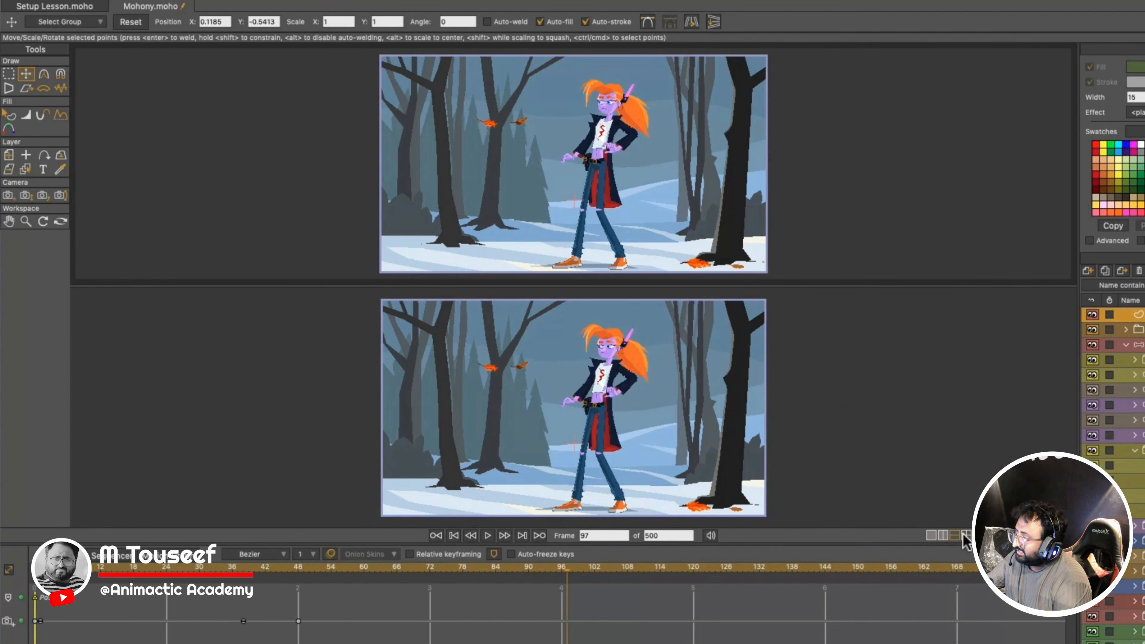
{"action": "left_click", "coordinate": [965, 536]}
{"action": "left_click", "coordinate": [942, 535]}
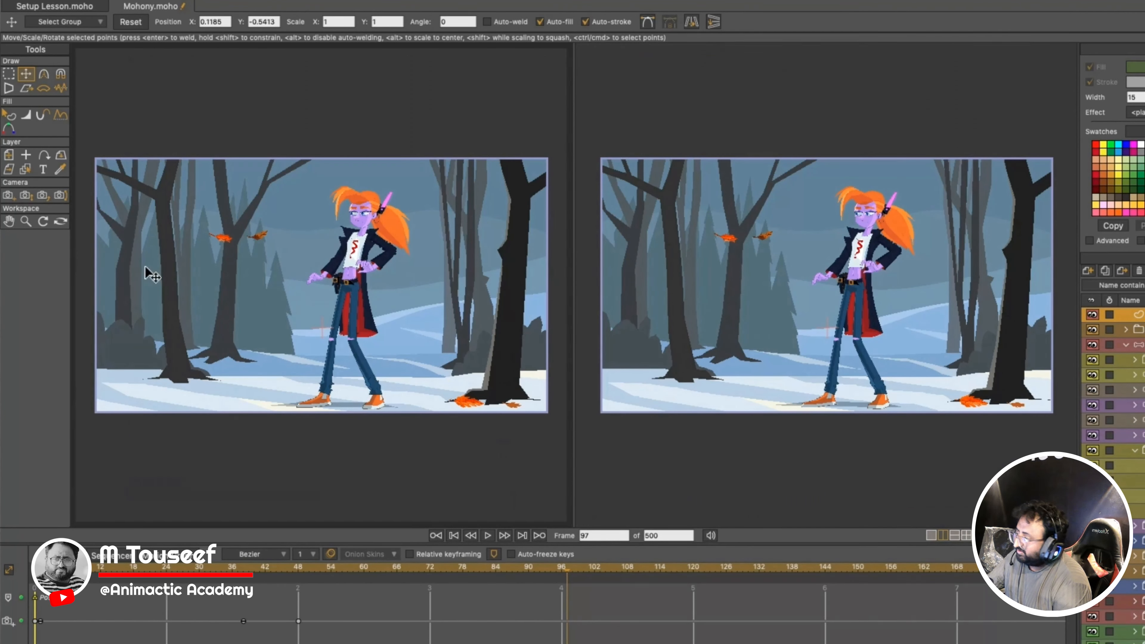
Step: Orbit one of the two views to see the depth between the scene's layers, and return to a single view
{"action": "left_click", "coordinate": [61, 221]}
{"action": "left_click_drag", "start_coordinate": [123, 258], "coordinate": [239, 213]}
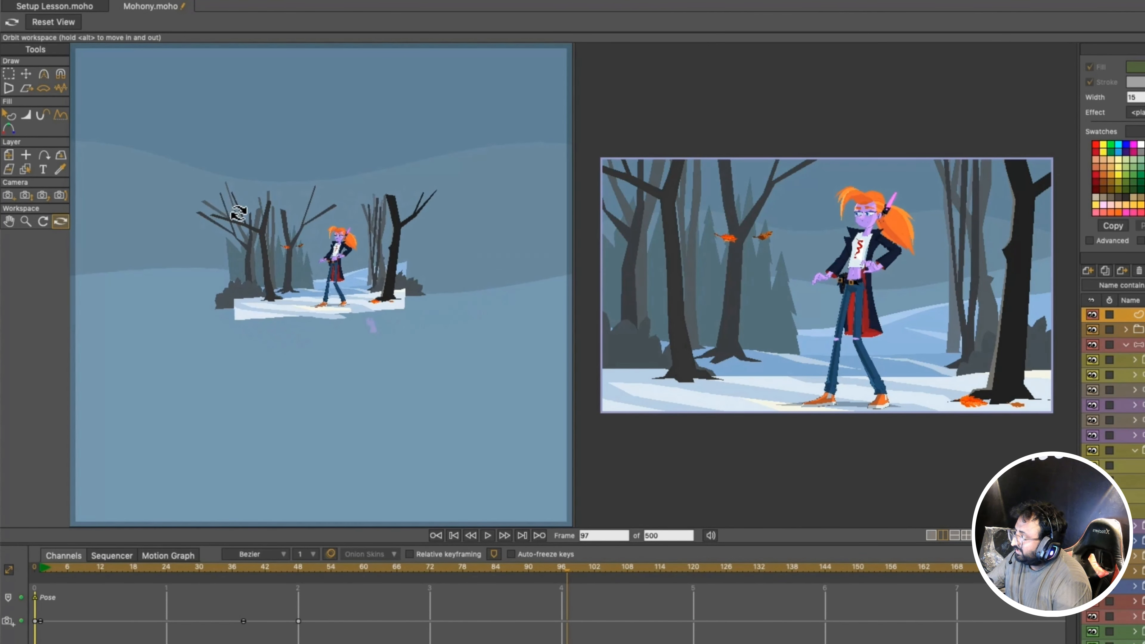
{"action": "left_click", "coordinate": [931, 535]}
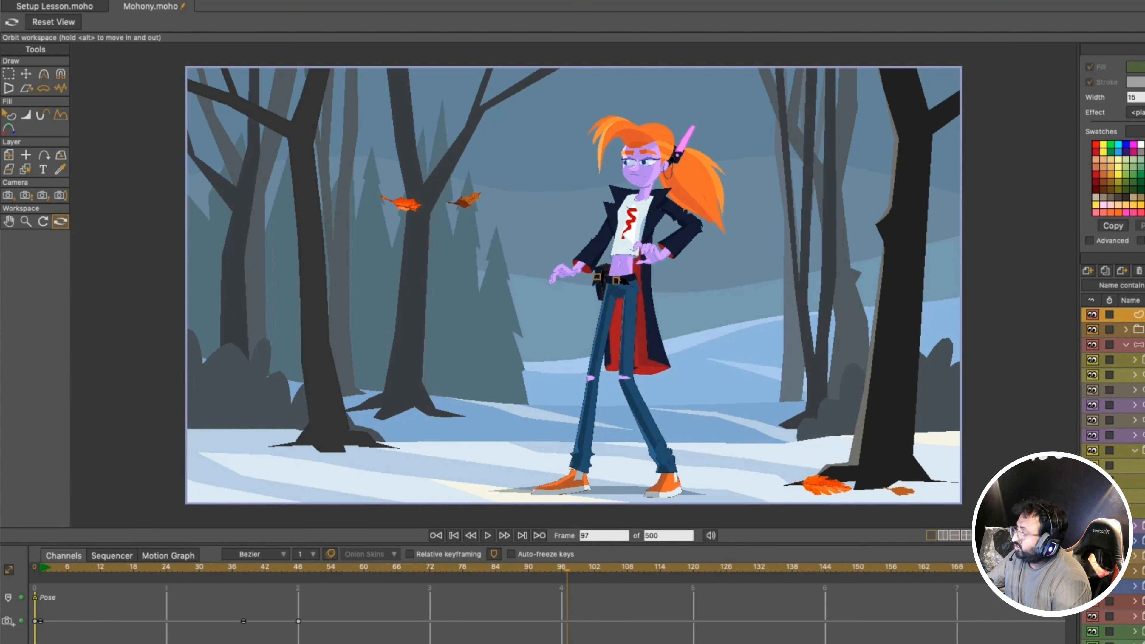
{"action": "left_click_drag", "start_coordinate": [572, 285], "coordinate": [574, 286]}
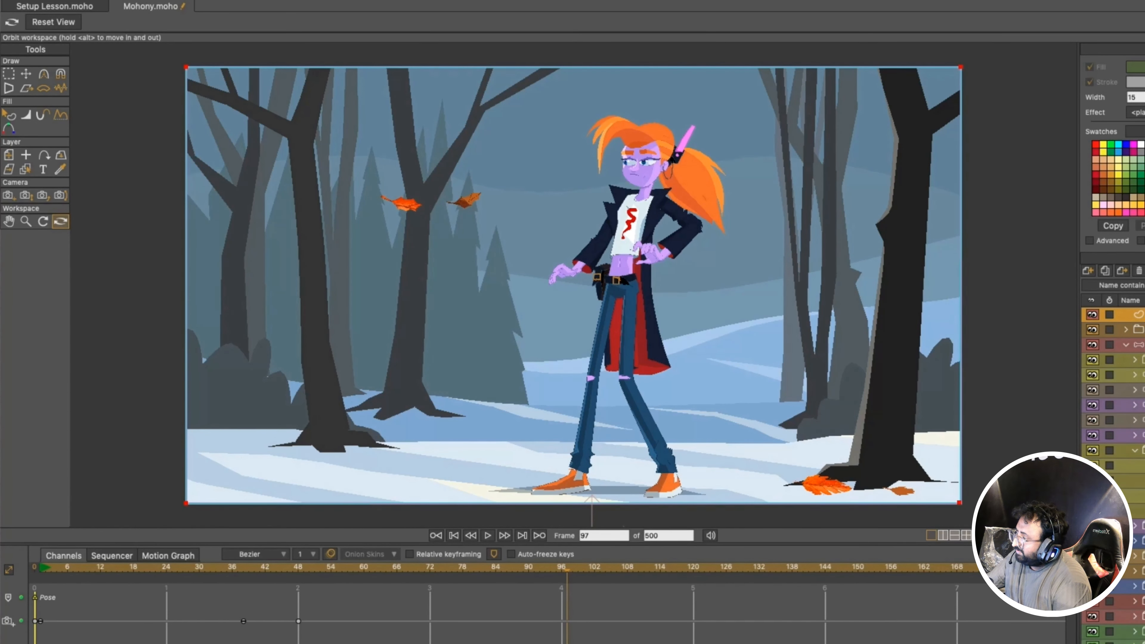
Step: Select the Collar_A layer in the COAT_A group and activate the Transform Points tool for a close look at the collar
{"action": "left_click", "coordinate": [1138, 466]}
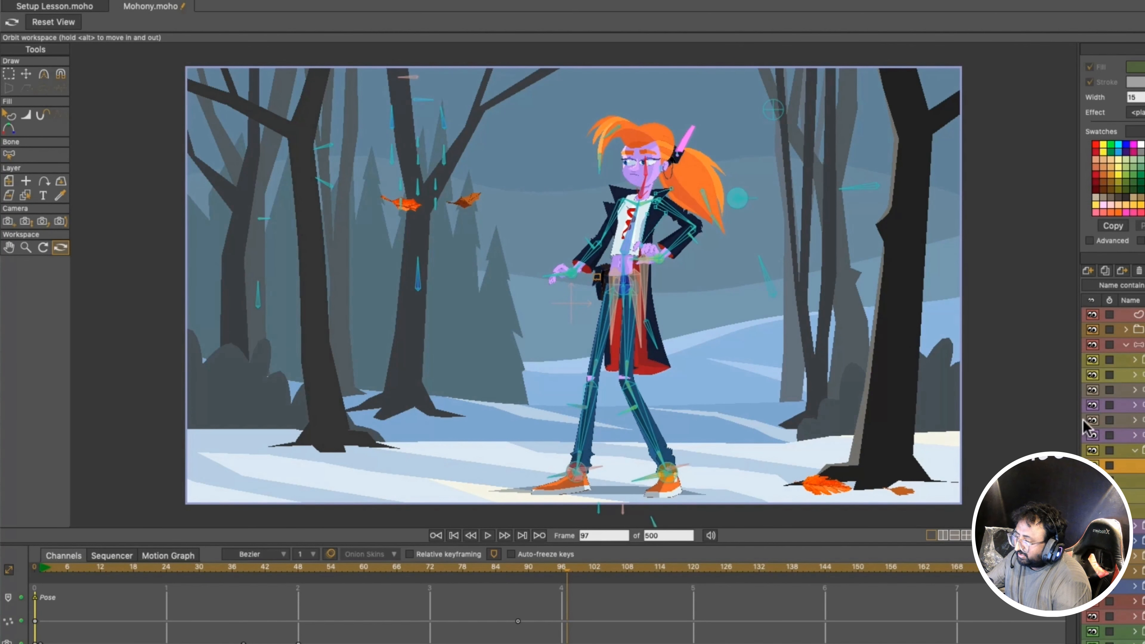
{"action": "scroll", "coordinate": [666, 205], "scroll_direction": "up", "scroll_amount": 8}
{"action": "scroll", "coordinate": [666, 205], "scroll_direction": "up", "scroll_amount": 5}
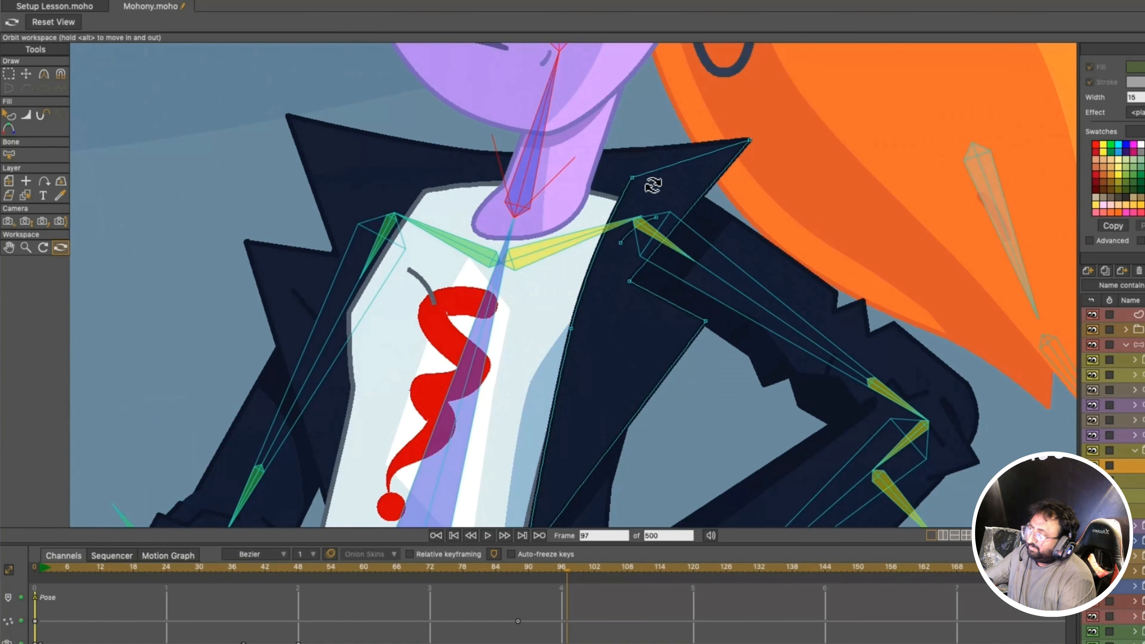
{"action": "left_click", "coordinate": [27, 74]}
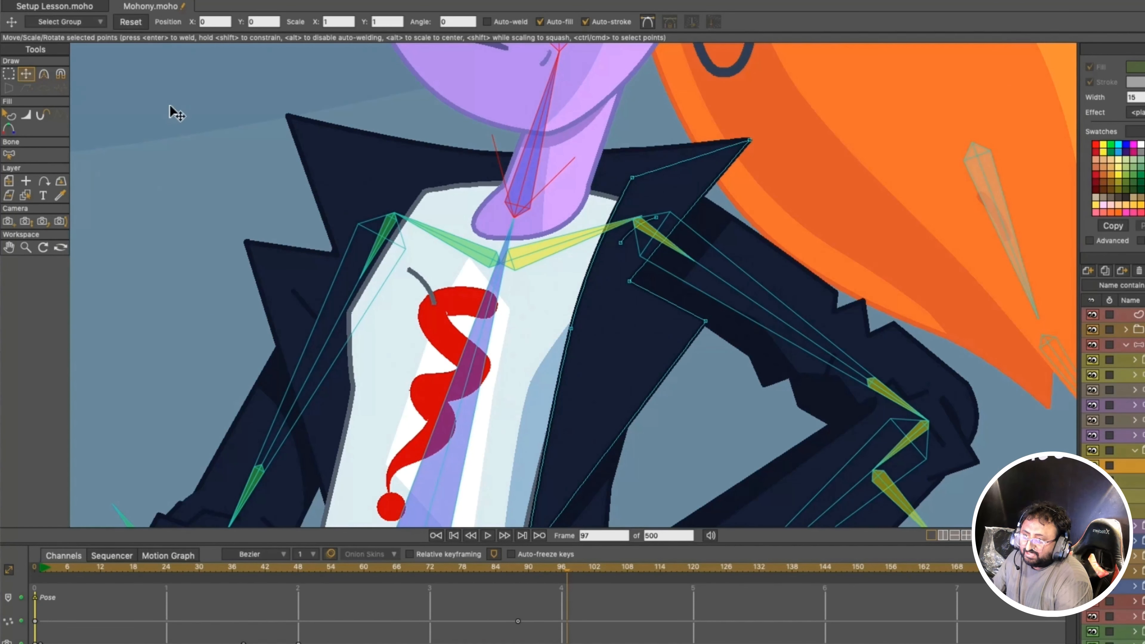
Step: Toggle the bone and point overlays on the character, leaving them hidden with the full scene in view
{"action": "key", "text": "space"}
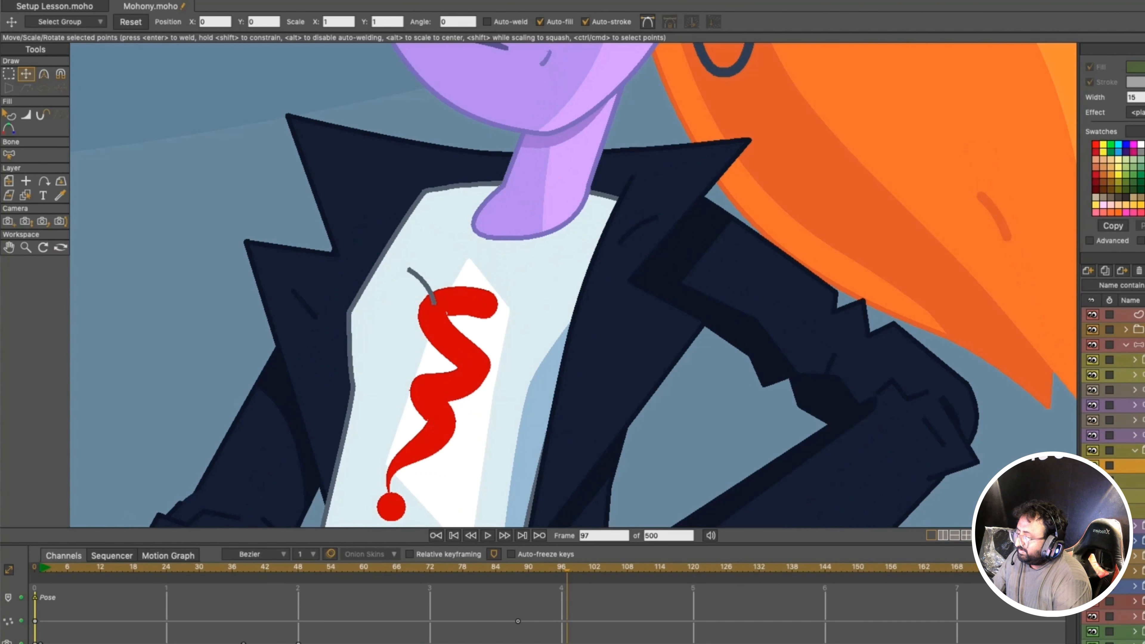
{"action": "key", "text": "space"}
{"action": "key", "text": "space"}
{"action": "key", "text": "space"}
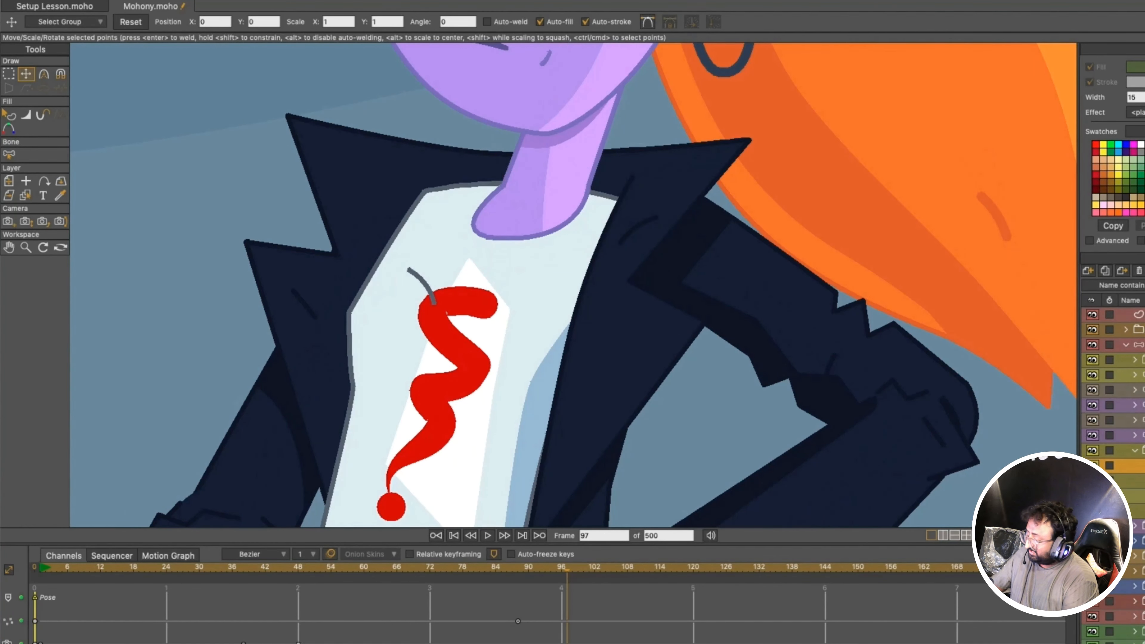
{"action": "key", "text": "space"}
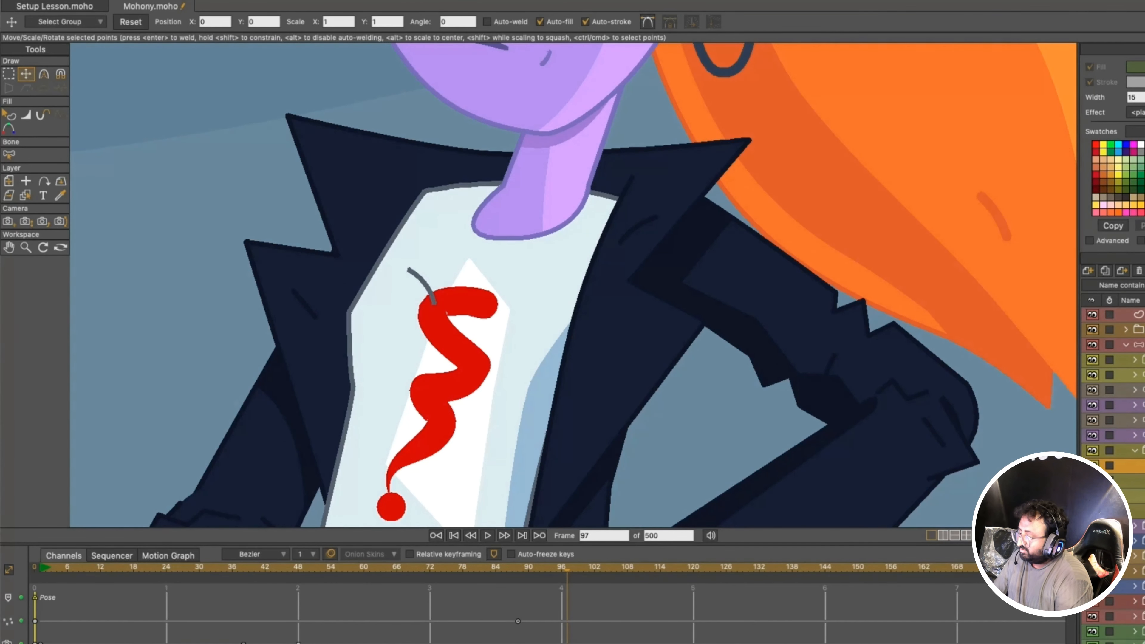
{"action": "scroll", "coordinate": [664, 219], "scroll_direction": "down", "scroll_amount": 10}
{"action": "left_click_drag", "start_coordinate": [690, 403], "coordinate": [710, 383]}
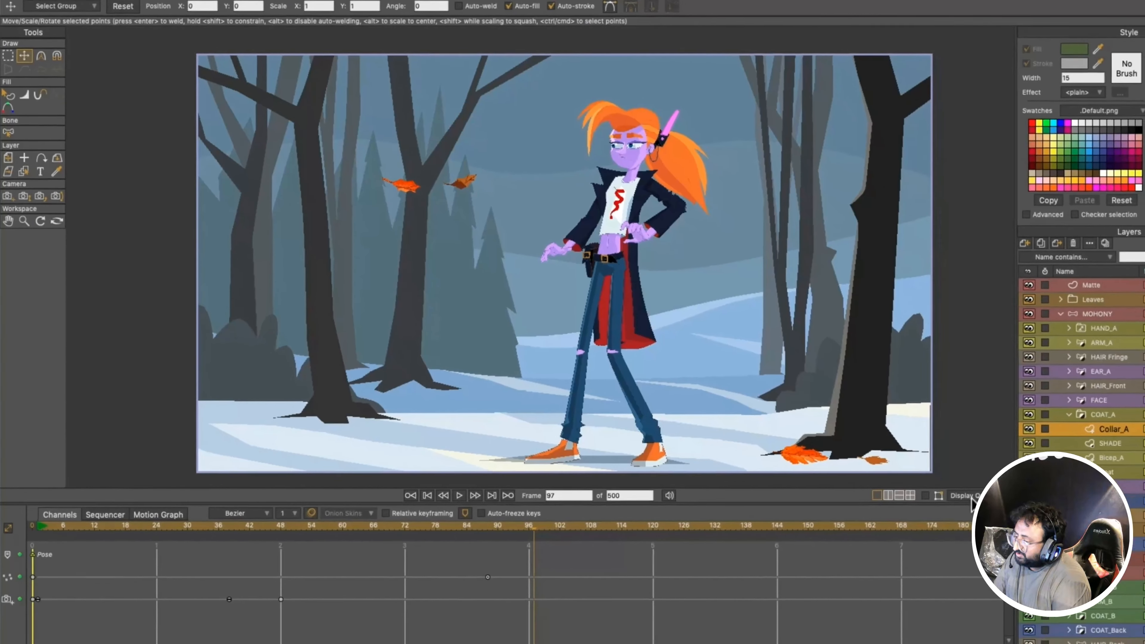
Step: Try the High, Preview and Medium display quality levels on the scene, leaving it set to High
{"action": "left_click", "coordinate": [1028, 536]}
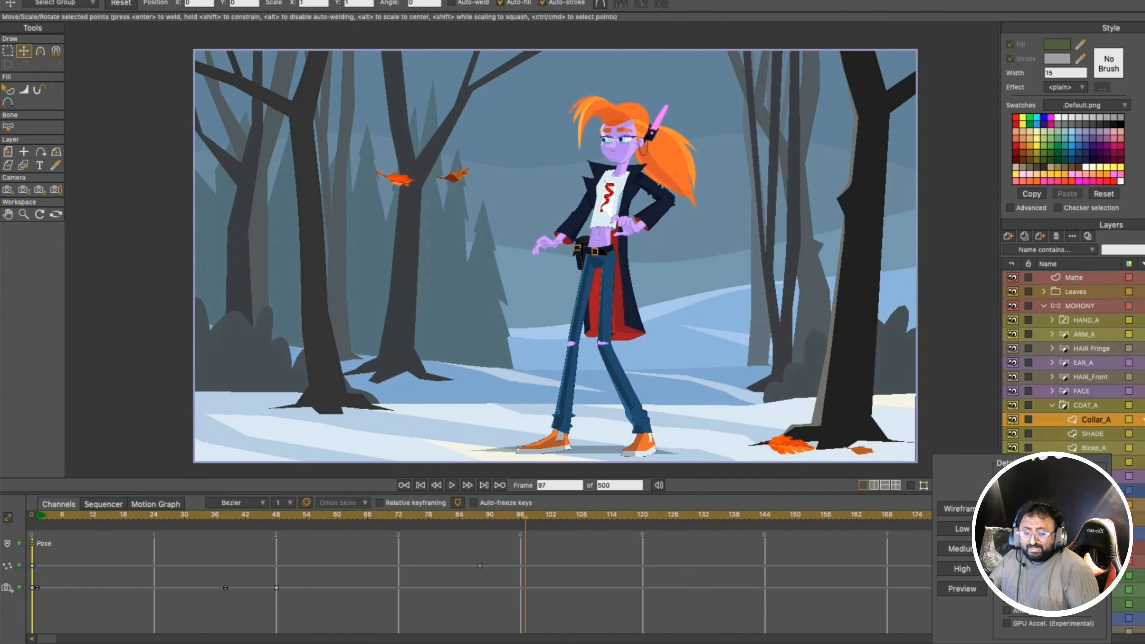
{"action": "left_click", "coordinate": [969, 570]}
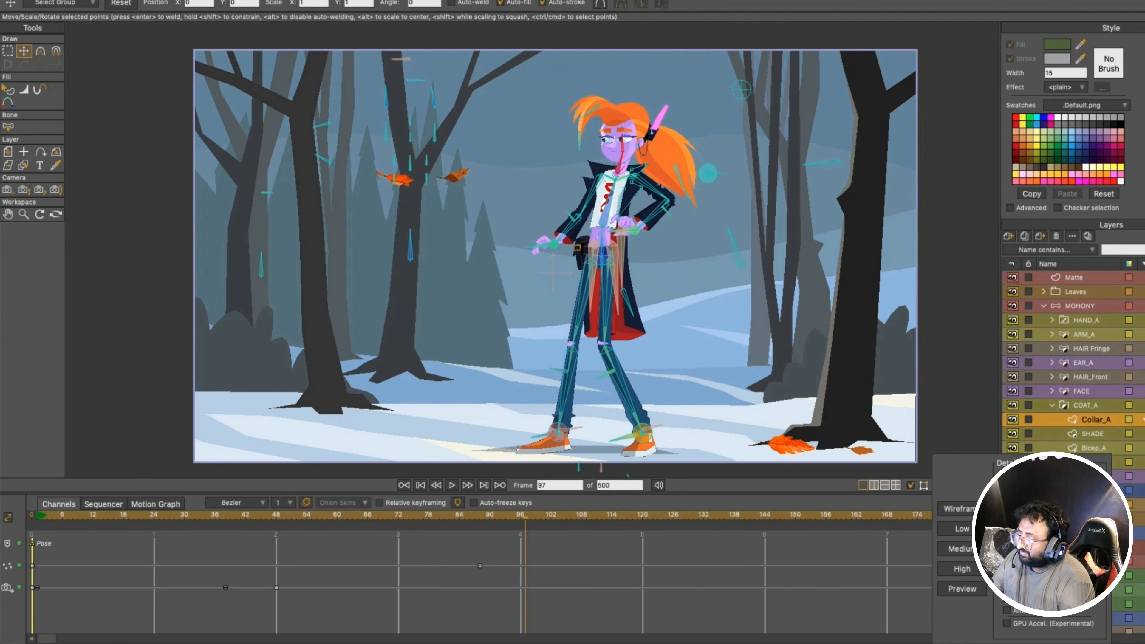
{"action": "left_click", "coordinate": [967, 589]}
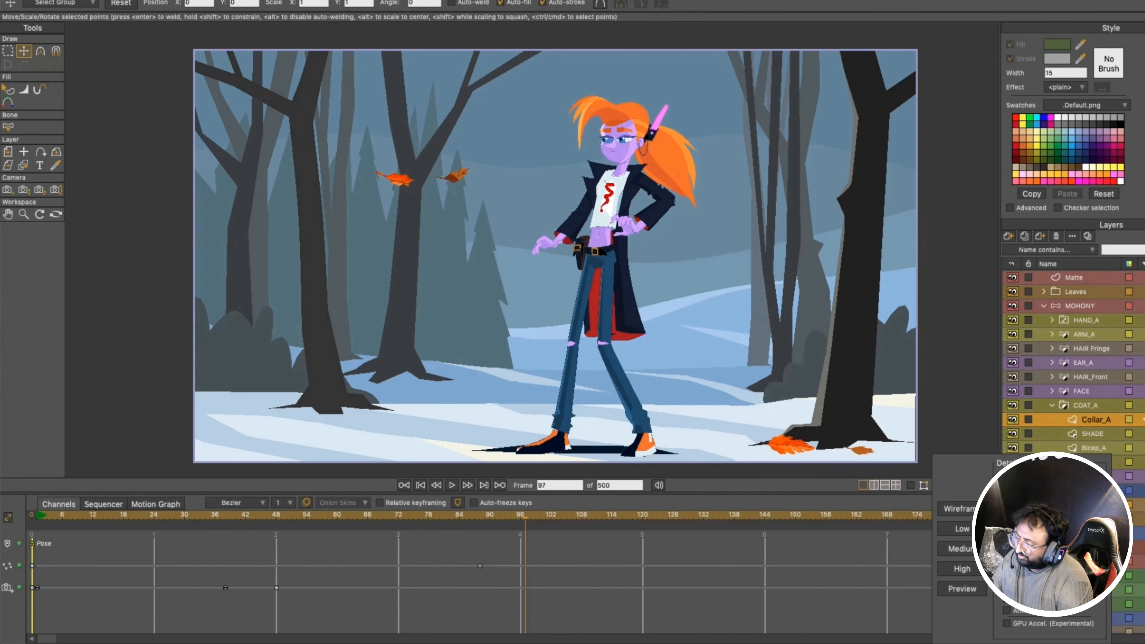
{"action": "left_click", "coordinate": [969, 550]}
{"action": "left_click", "coordinate": [972, 570]}
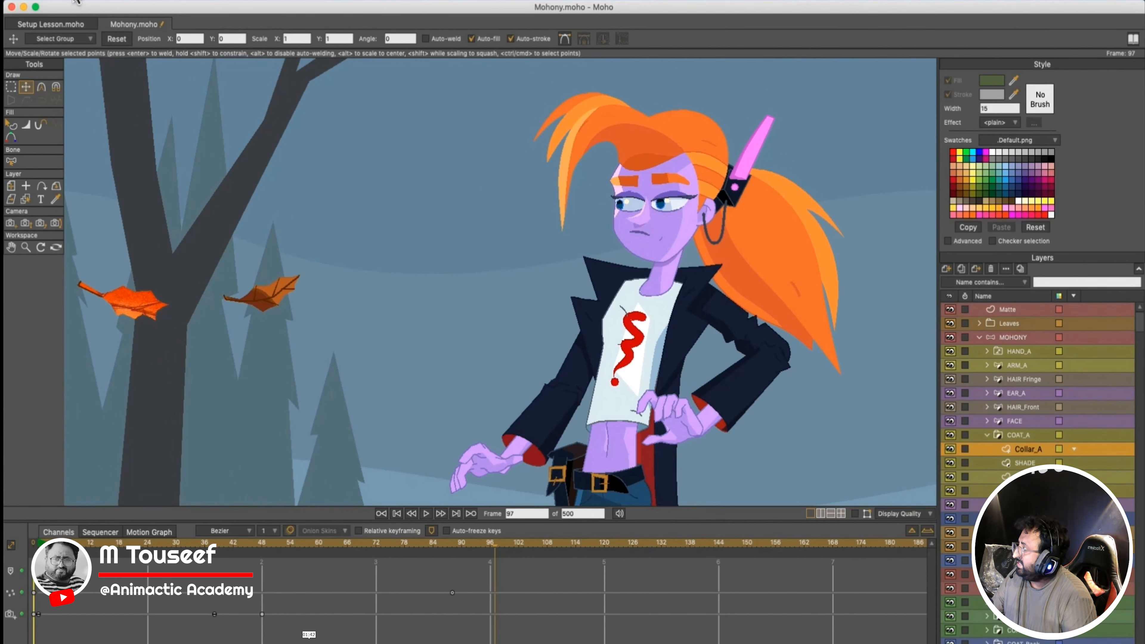
Step: Render a preview of frame 97, examine the rendered image and close it
{"action": "left_click", "coordinate": [75, 1]}
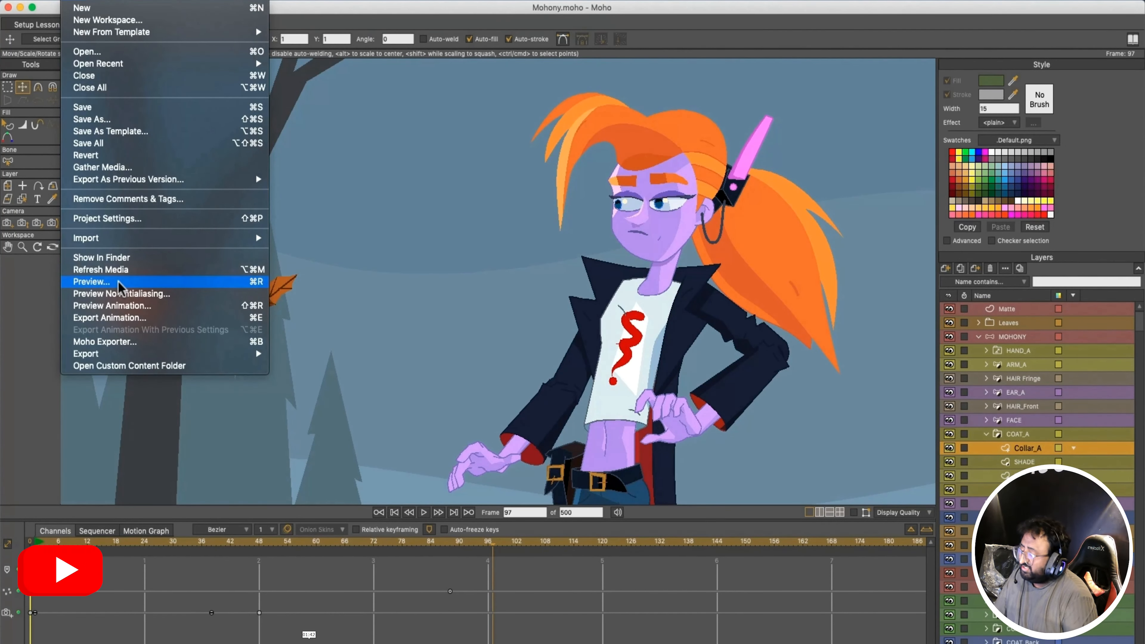
{"action": "left_click", "coordinate": [120, 284]}
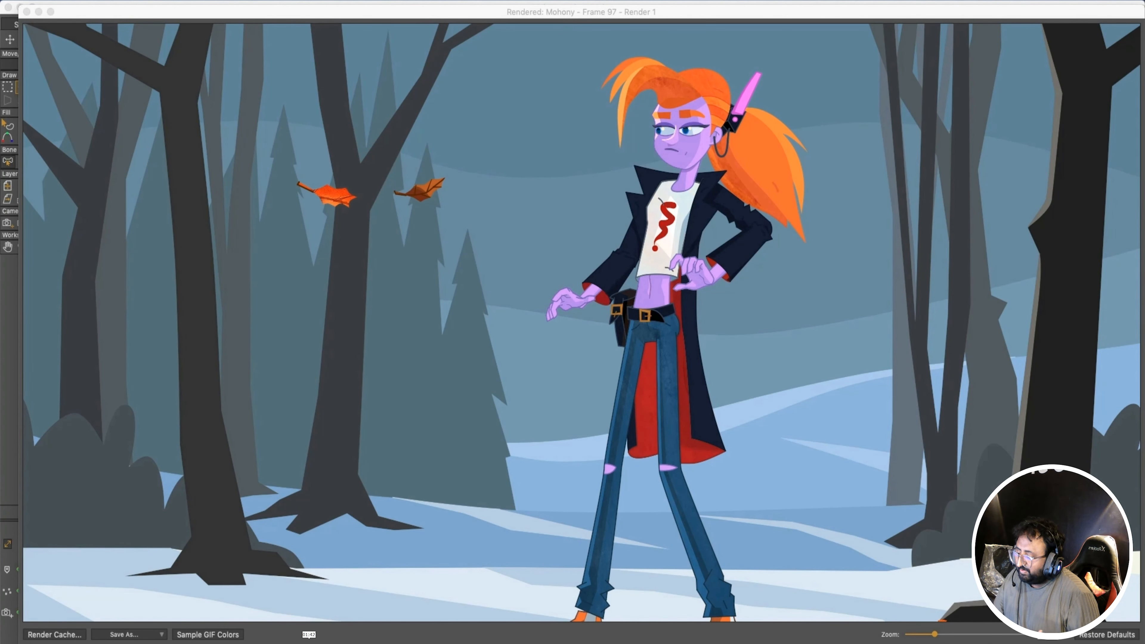
{"action": "left_click", "coordinate": [26, 11]}
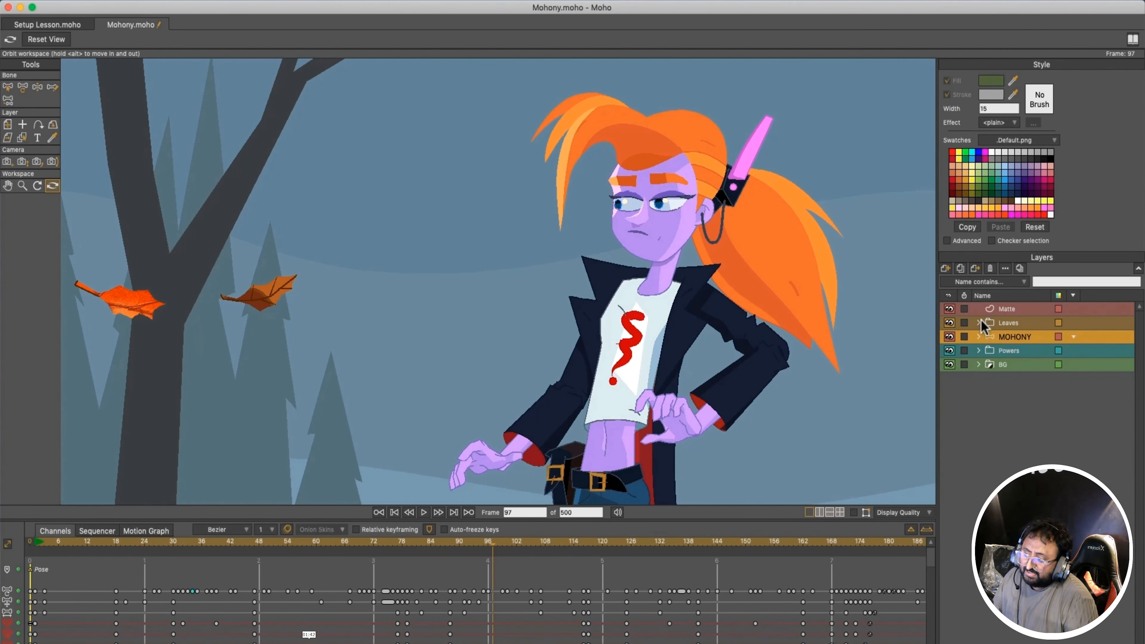
Step: Expand the BG layer group and review the available new layer types without adding a layer
{"action": "left_click", "coordinate": [978, 365]}
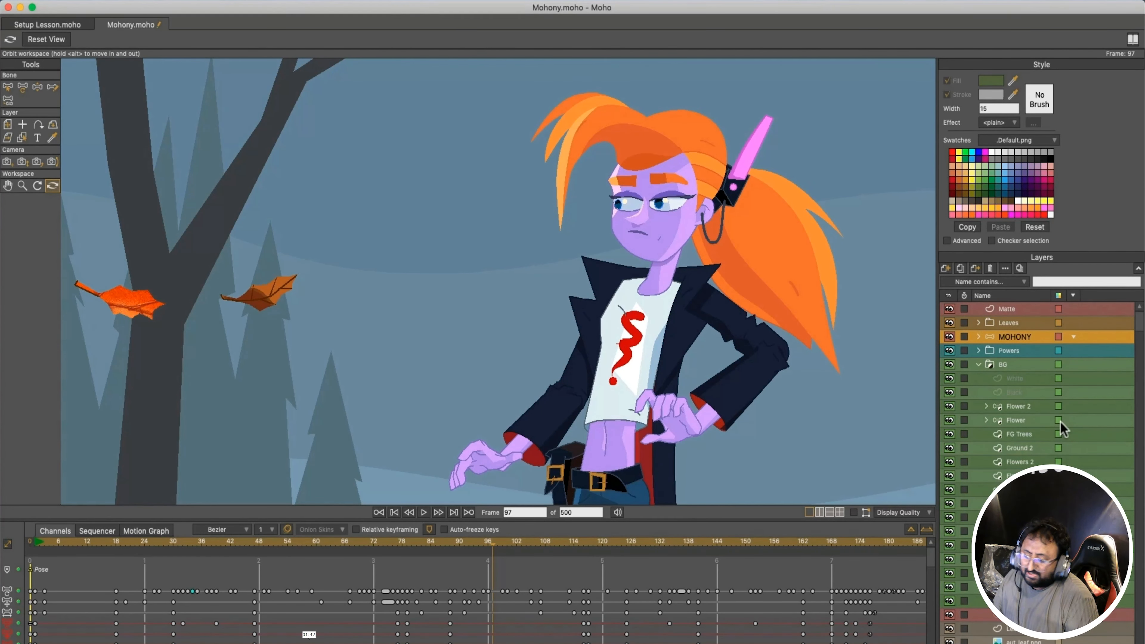
{"action": "left_click", "coordinate": [947, 269]}
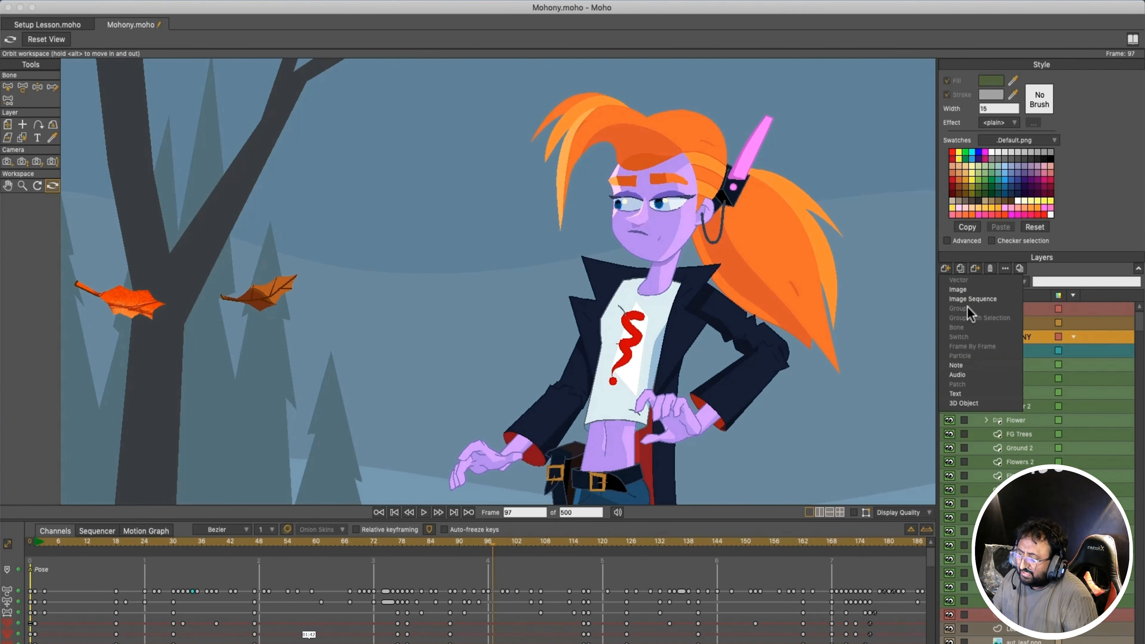
{"action": "left_click", "coordinate": [945, 264]}
{"action": "left_click", "coordinate": [945, 264]}
{"action": "left_click", "coordinate": [1052, 261]}
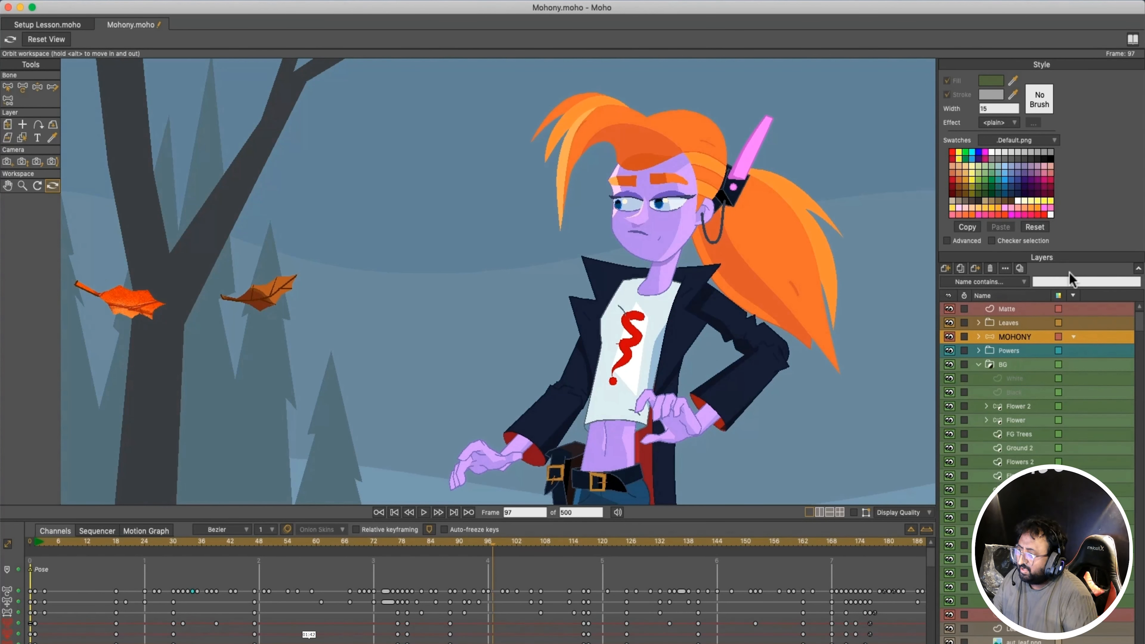
Step: Select the FG Trees vector layer and an image layer further down to compare the tools offered for each
{"action": "left_click", "coordinate": [1019, 433]}
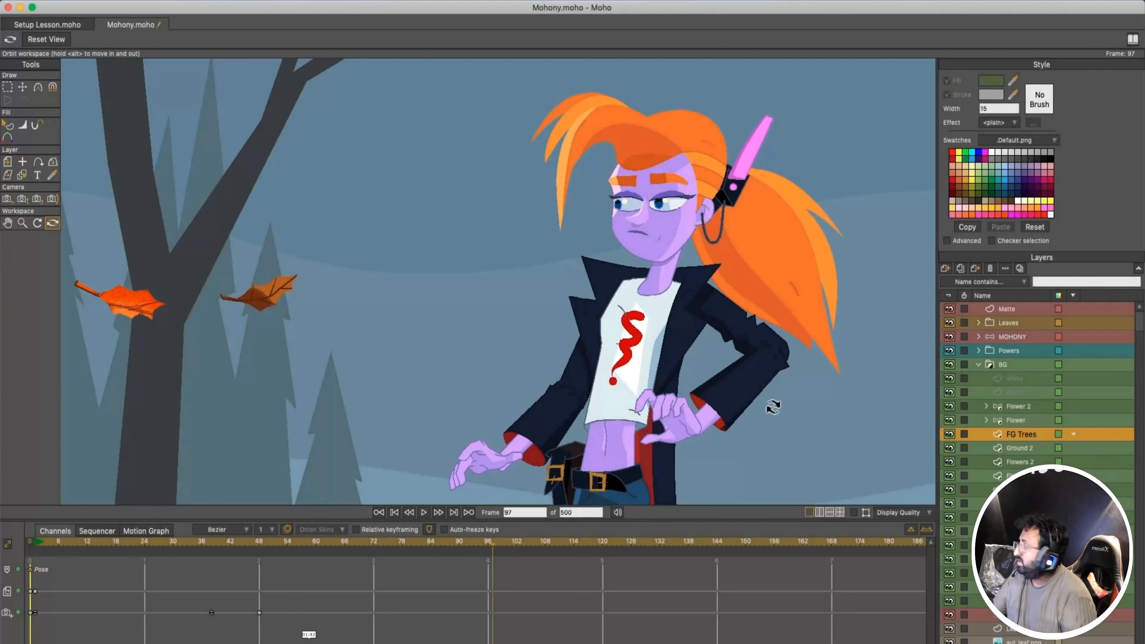
{"action": "scroll", "coordinate": [1036, 383], "scroll_direction": "down", "scroll_amount": 3}
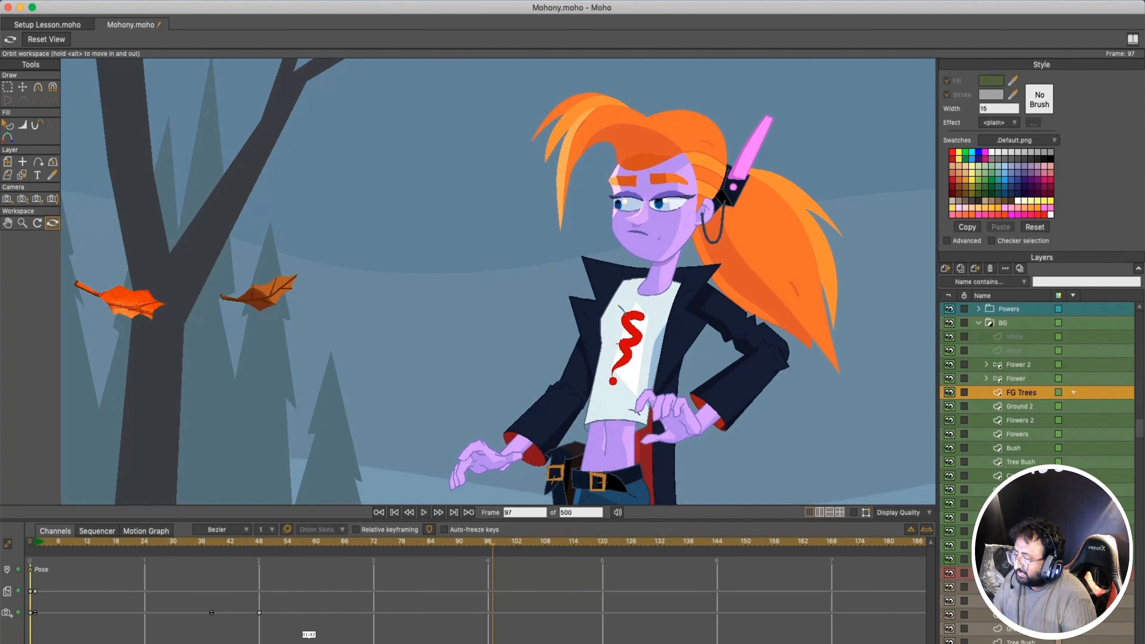
{"action": "left_click", "coordinate": [1019, 601]}
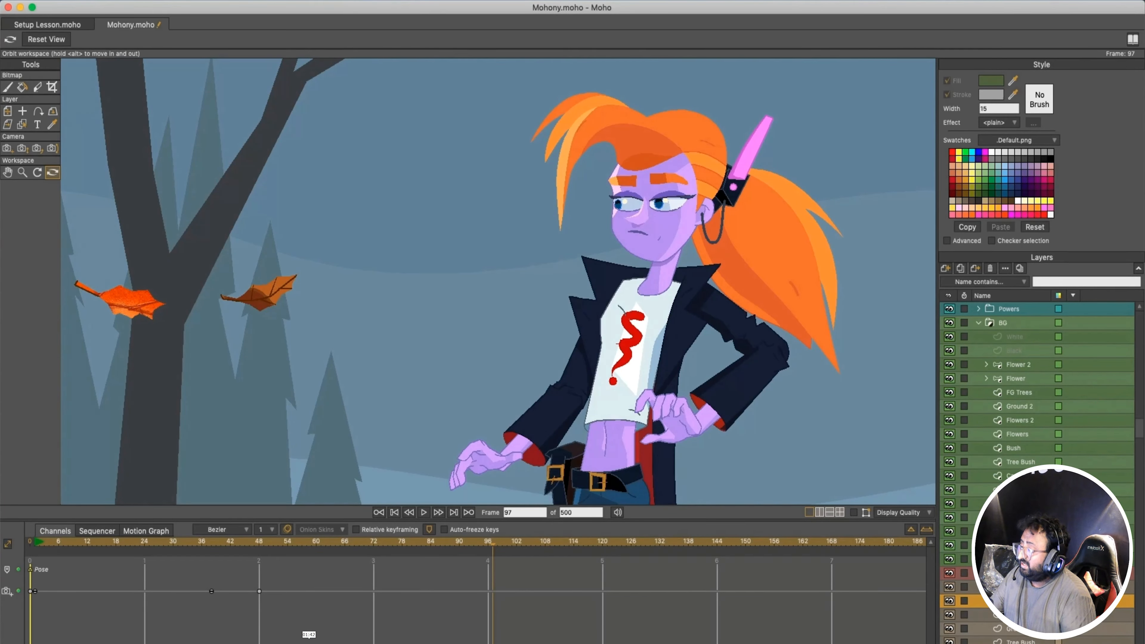
Step: Select the Flowers layer in the BG group and return the timeline to frame 0
{"action": "left_click", "coordinate": [1020, 434]}
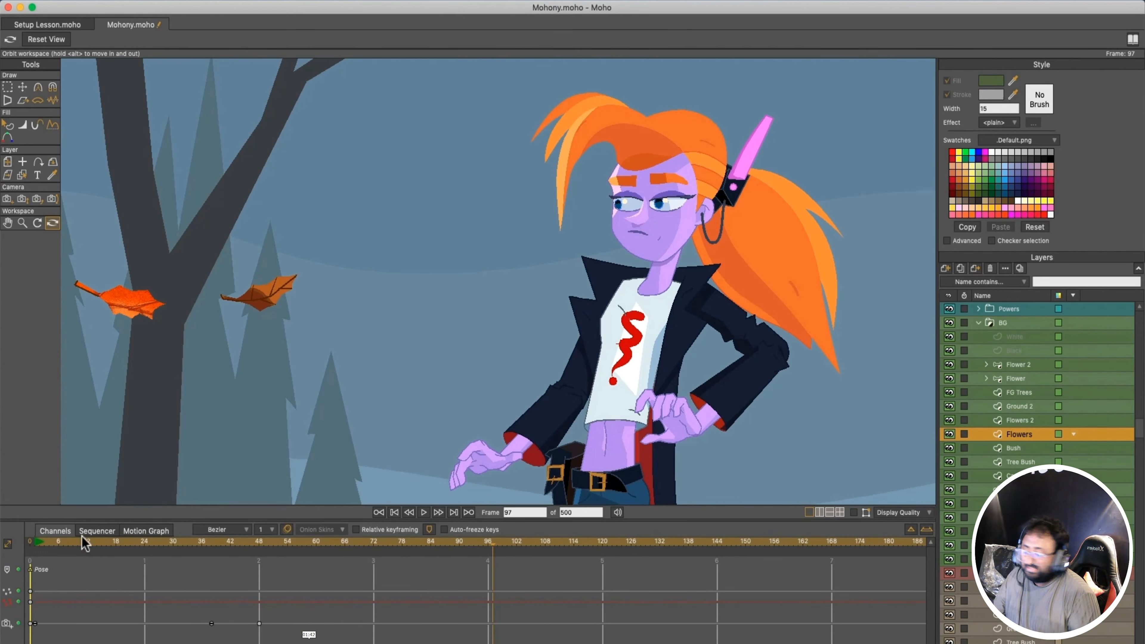
{"action": "left_click_drag", "start_coordinate": [92, 541], "coordinate": [23, 541]}
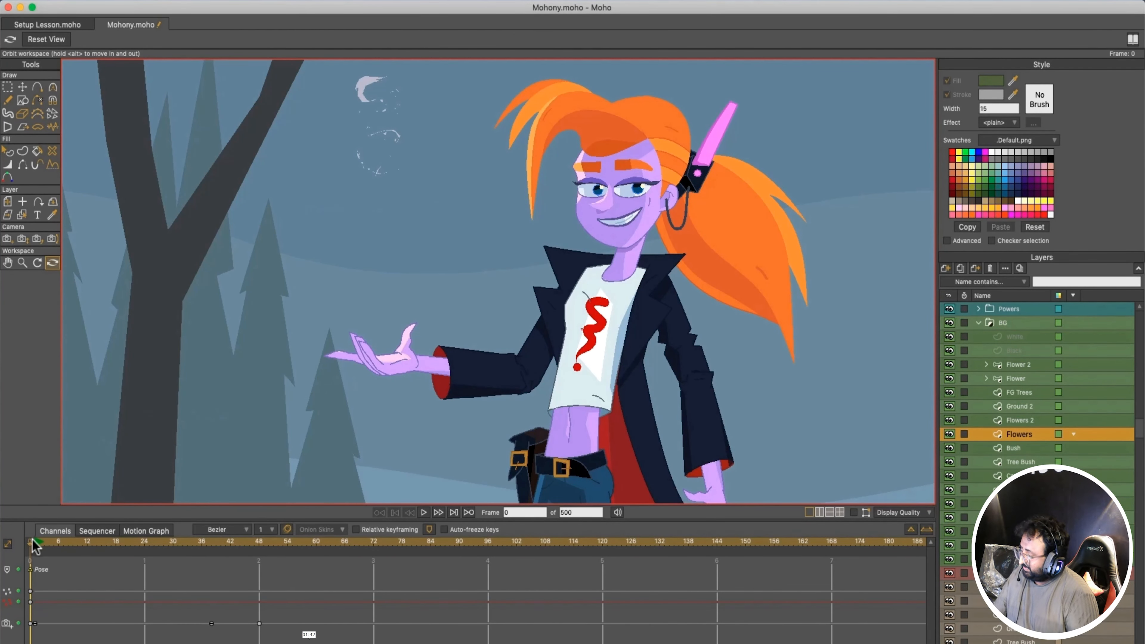
{"action": "left_click_drag", "start_coordinate": [49, 544], "coordinate": [21, 534]}
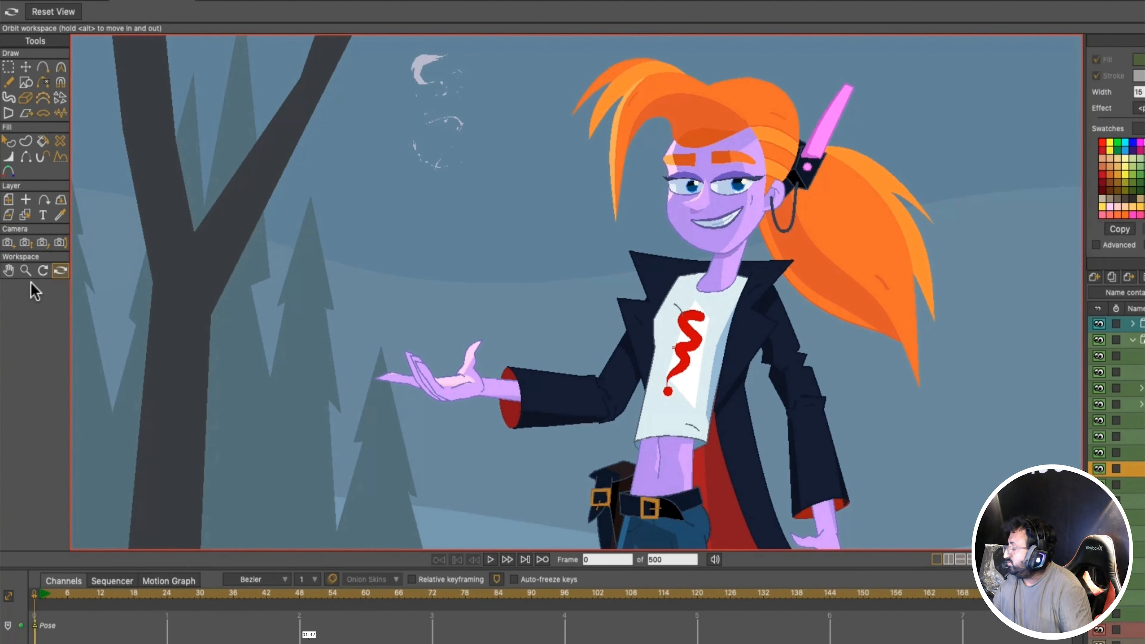
Step: Try moving layers in the scene with the Transform Layer tool and undo each change
{"action": "left_click", "coordinate": [10, 200]}
{"action": "scroll", "coordinate": [693, 254], "scroll_direction": "down", "scroll_amount": 5}
{"action": "scroll", "coordinate": [694, 255], "scroll_direction": "down", "scroll_amount": 2}
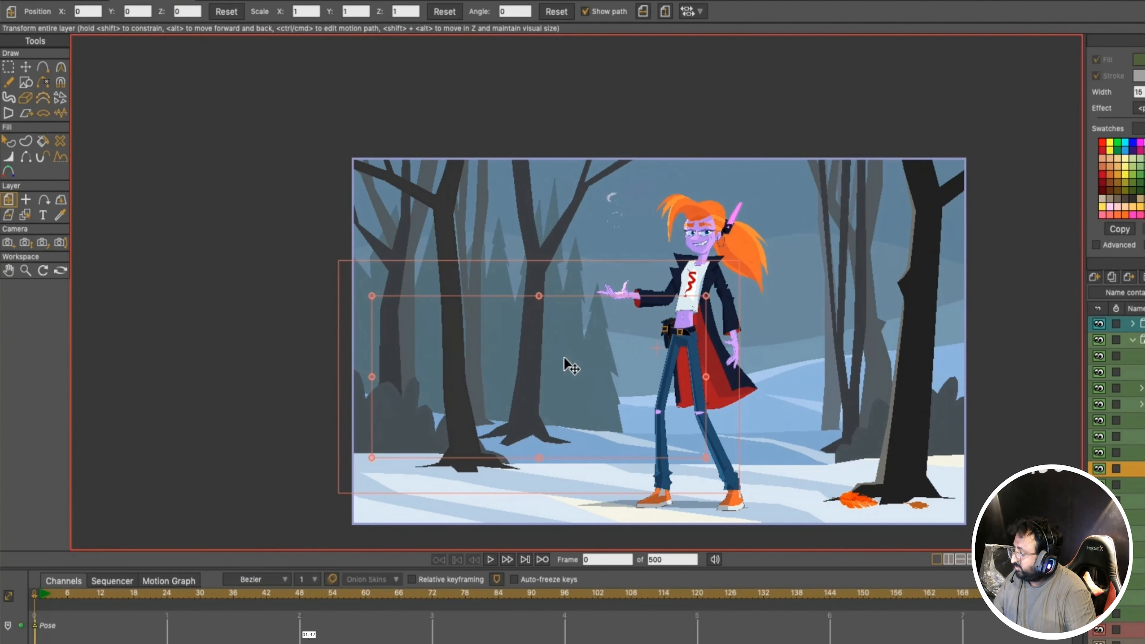
{"action": "left_click_drag", "start_coordinate": [565, 358], "coordinate": [594, 328]}
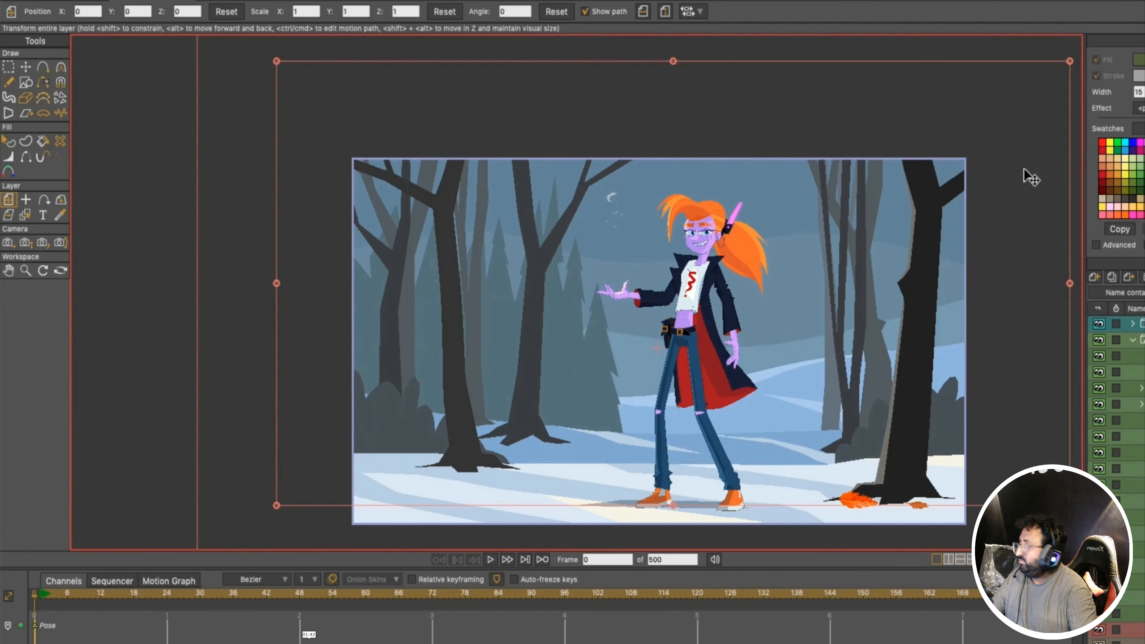
{"action": "key", "text": "ctrl+z"}
{"action": "left_click_drag", "start_coordinate": [949, 138], "coordinate": [1001, 128]}
{"action": "key", "text": "ctrl+z"}
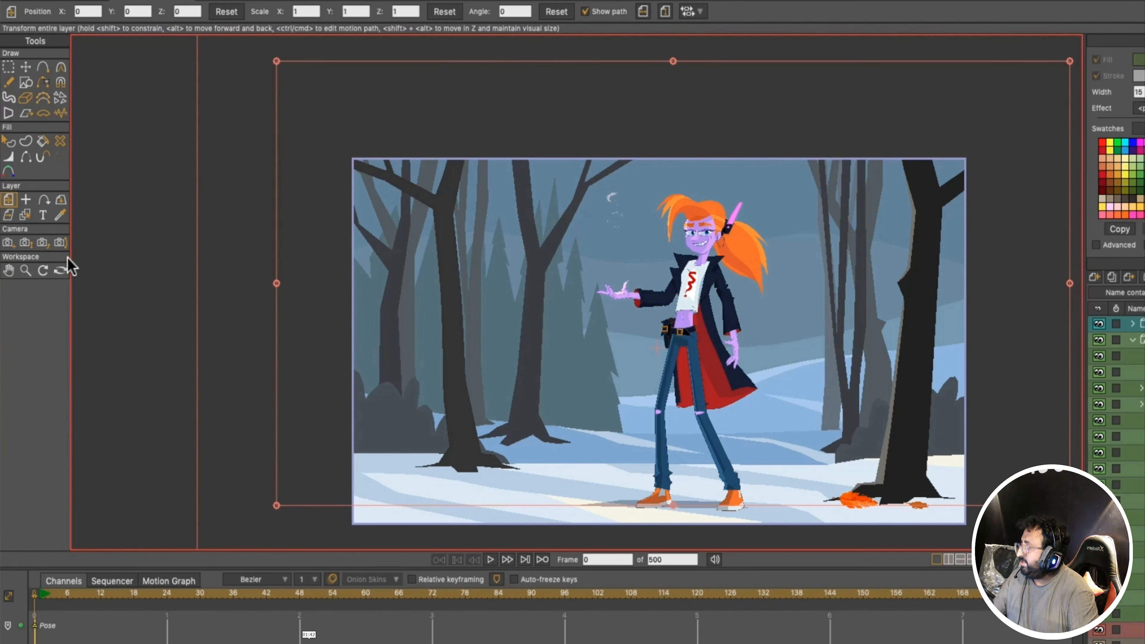
Step: Zoom the camera out slightly to a vertical field of view of about 33.4 degrees
{"action": "left_click", "coordinate": [25, 243]}
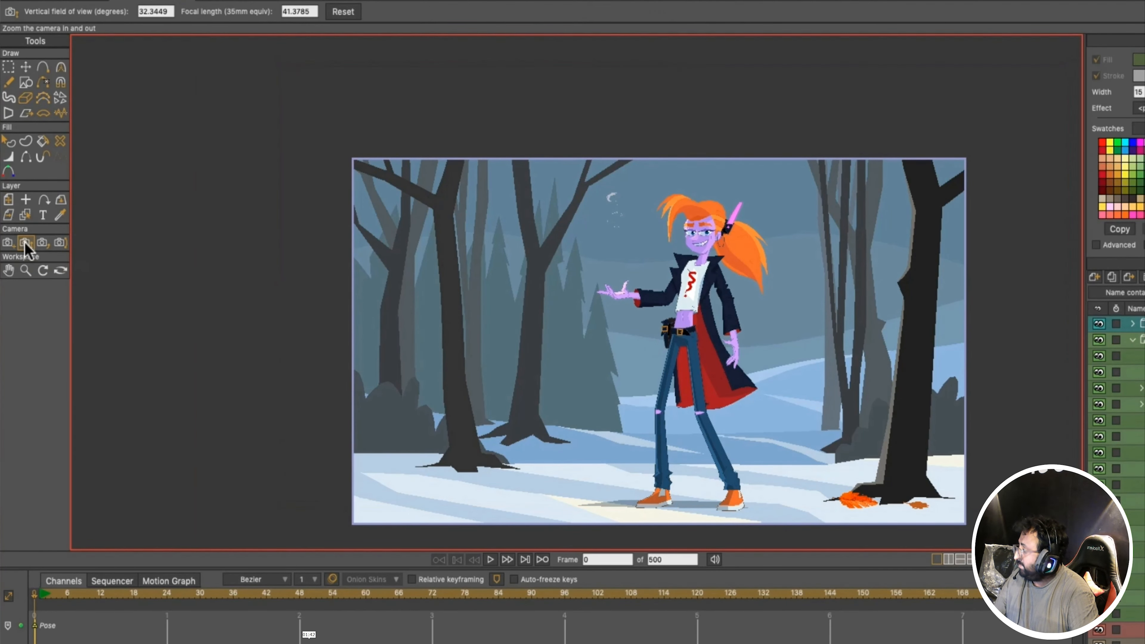
{"action": "scroll", "coordinate": [723, 336], "scroll_direction": "up", "scroll_amount": 2}
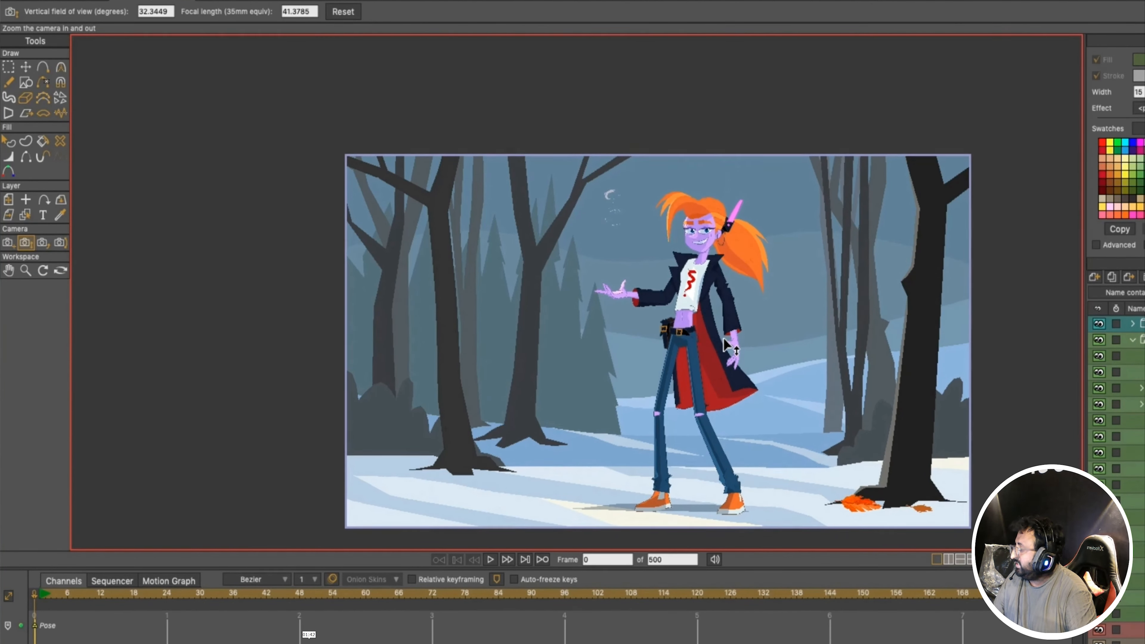
{"action": "left_click_drag", "start_coordinate": [723, 340], "coordinate": [751, 332]}
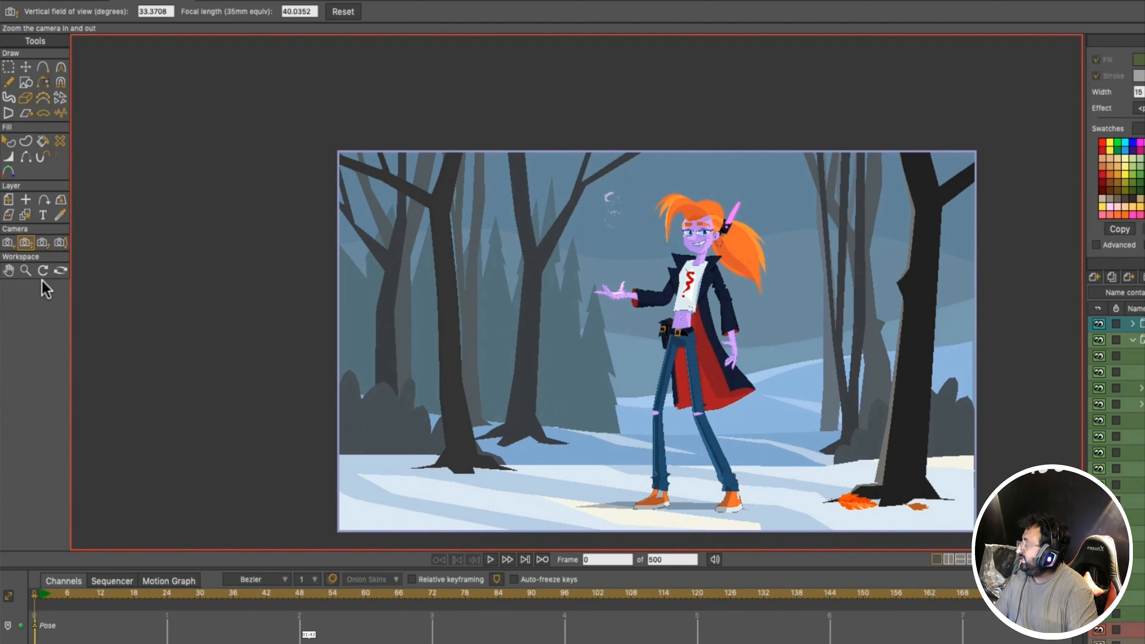
Step: Try the workspace zoom by shrinking and enlarging the view of the scene without changing the camera
{"action": "left_click", "coordinate": [25, 270]}
{"action": "scroll", "coordinate": [601, 352], "scroll_direction": "up", "scroll_amount": 5}
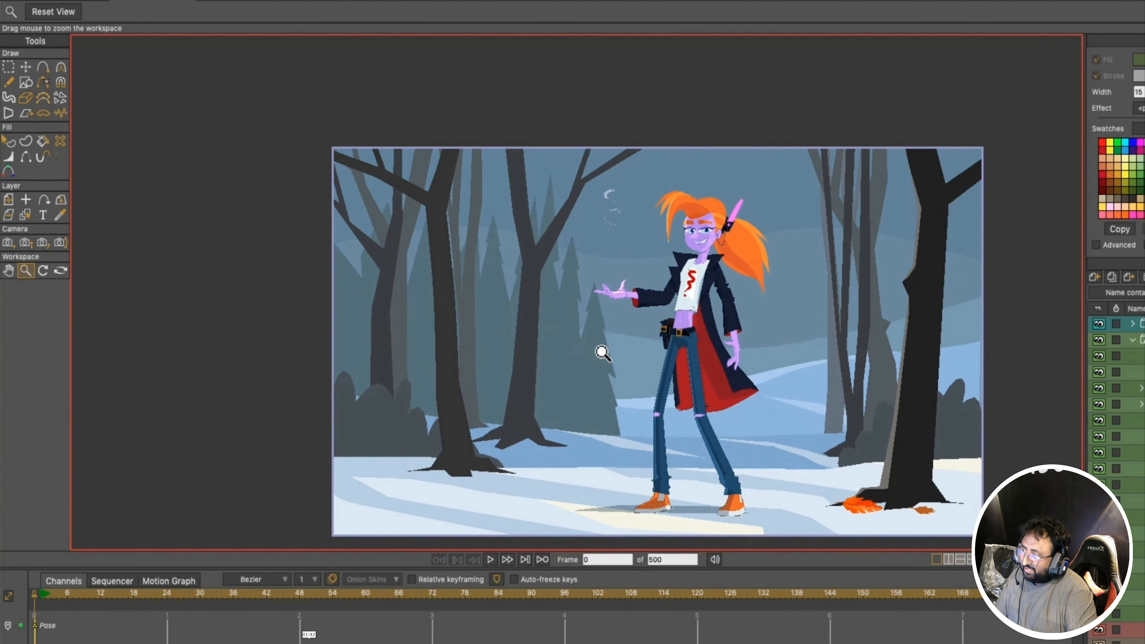
{"action": "scroll", "coordinate": [600, 352], "scroll_direction": "down", "scroll_amount": 20}
{"action": "scroll", "coordinate": [599, 350], "scroll_direction": "up", "scroll_amount": 4}
{"action": "scroll", "coordinate": [600, 352], "scroll_direction": "up", "scroll_amount": 6}
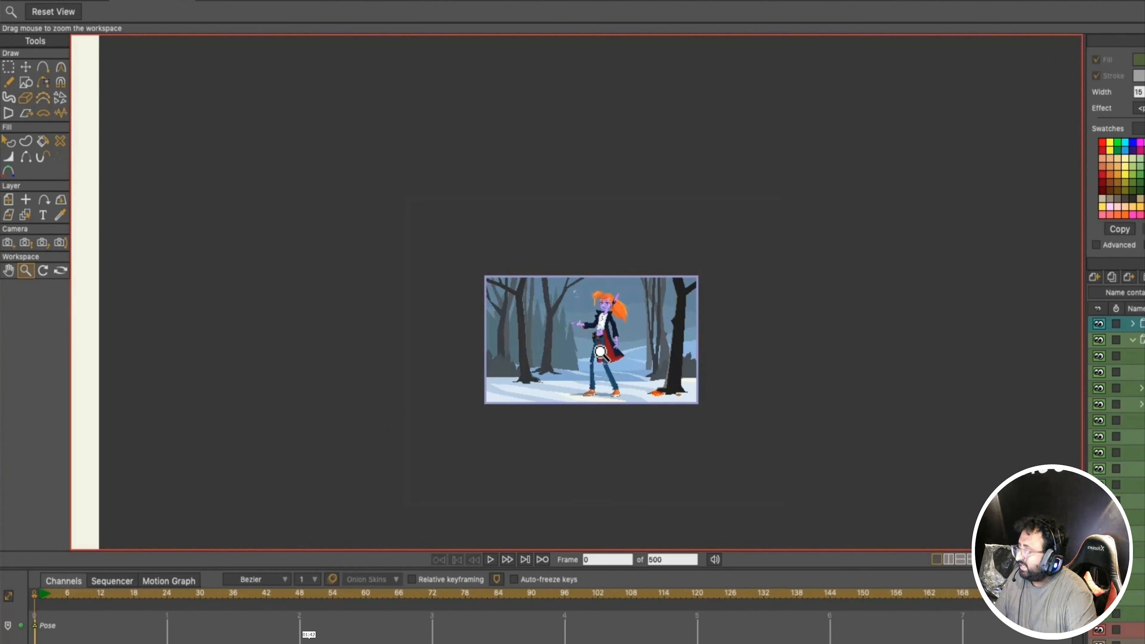
{"action": "scroll", "coordinate": [600, 352], "scroll_direction": "down", "scroll_amount": 6}
{"action": "scroll", "coordinate": [600, 351], "scroll_direction": "up", "scroll_amount": 5}
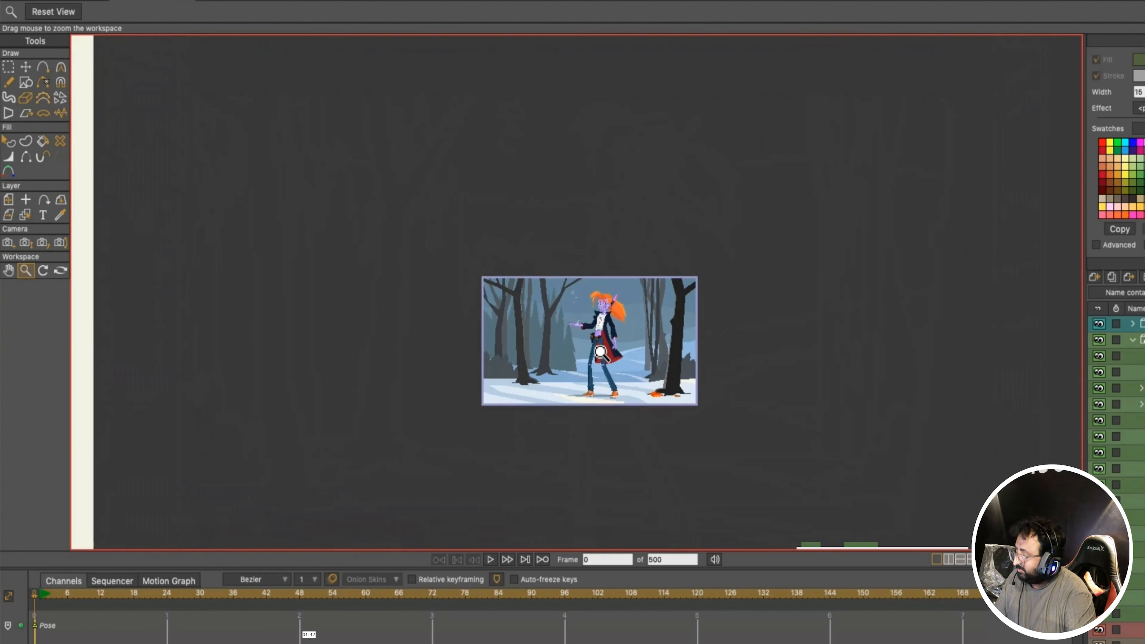
Step: Tilt the workspace view slightly with the Rotate Workspace tool
{"action": "left_click", "coordinate": [43, 271]}
{"action": "left_click_drag", "start_coordinate": [689, 156], "coordinate": [620, 193]}
{"action": "scroll", "coordinate": [616, 199], "scroll_direction": "down", "scroll_amount": 3}
{"action": "scroll", "coordinate": [616, 199], "scroll_direction": "down", "scroll_amount": 1}
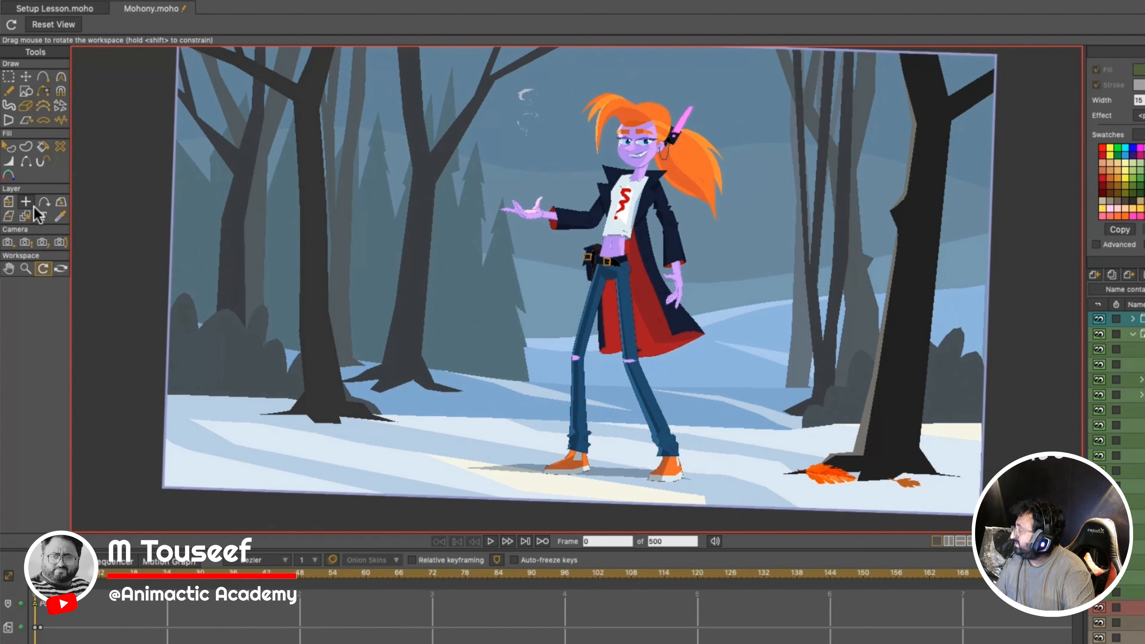
Step: Roll the camera to about 7.9 degrees and reset the roll to 0
{"action": "left_click", "coordinate": [42, 242]}
{"action": "left_click_drag", "start_coordinate": [212, 253], "coordinate": [261, 270]}
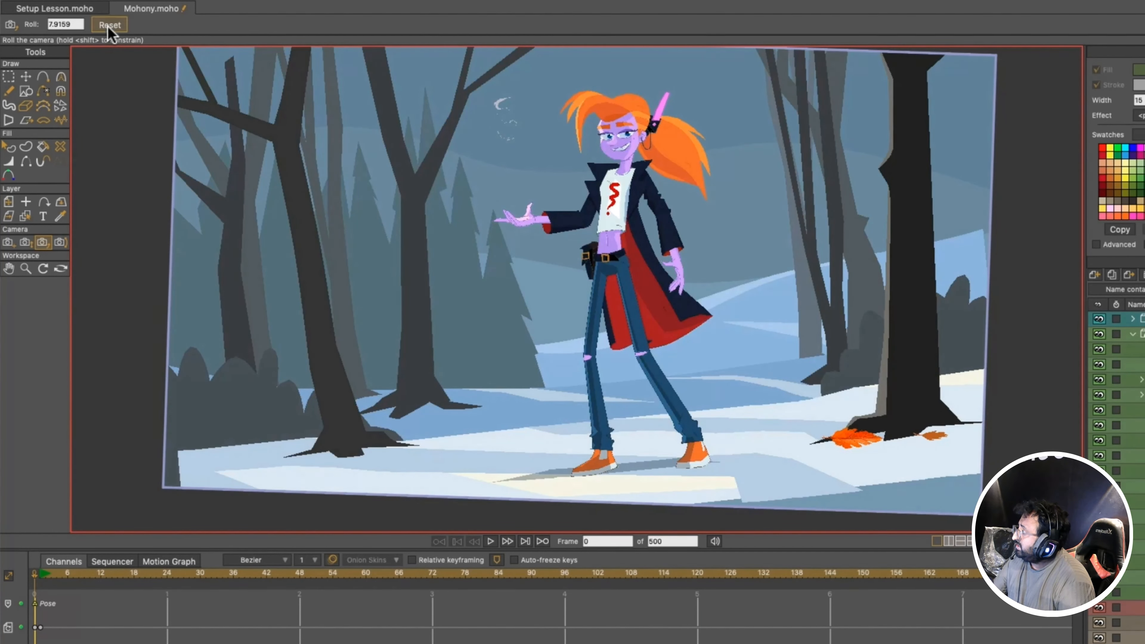
{"action": "left_click", "coordinate": [109, 24]}
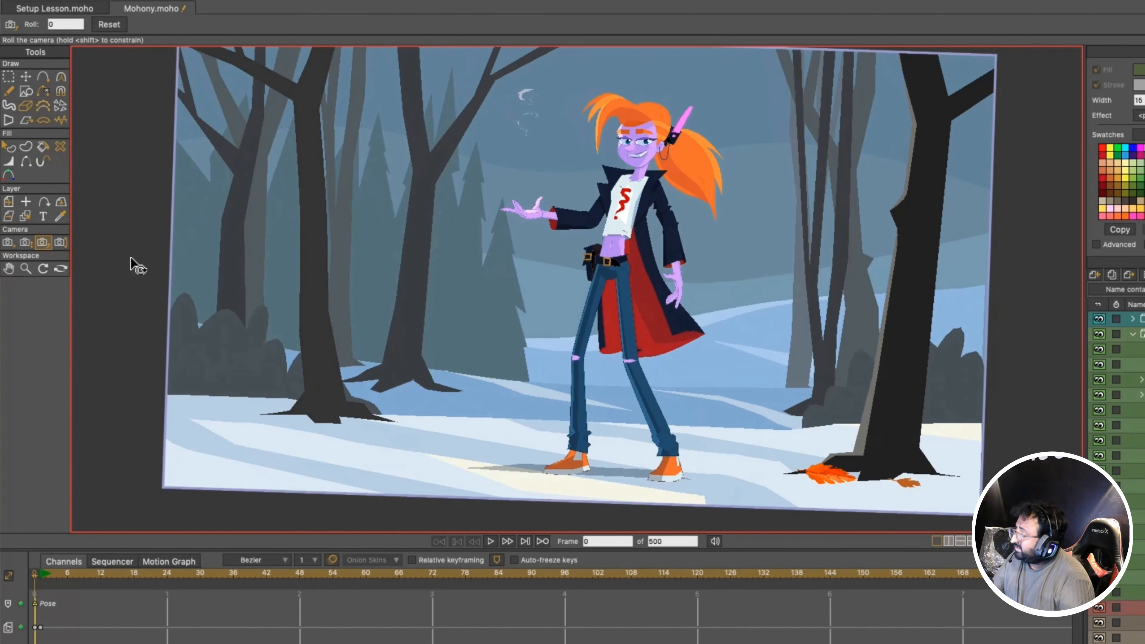
Step: Reset the rotated workspace view and activate the Freehand drawing tool
{"action": "left_click", "coordinate": [44, 270]}
{"action": "left_click", "coordinate": [55, 26]}
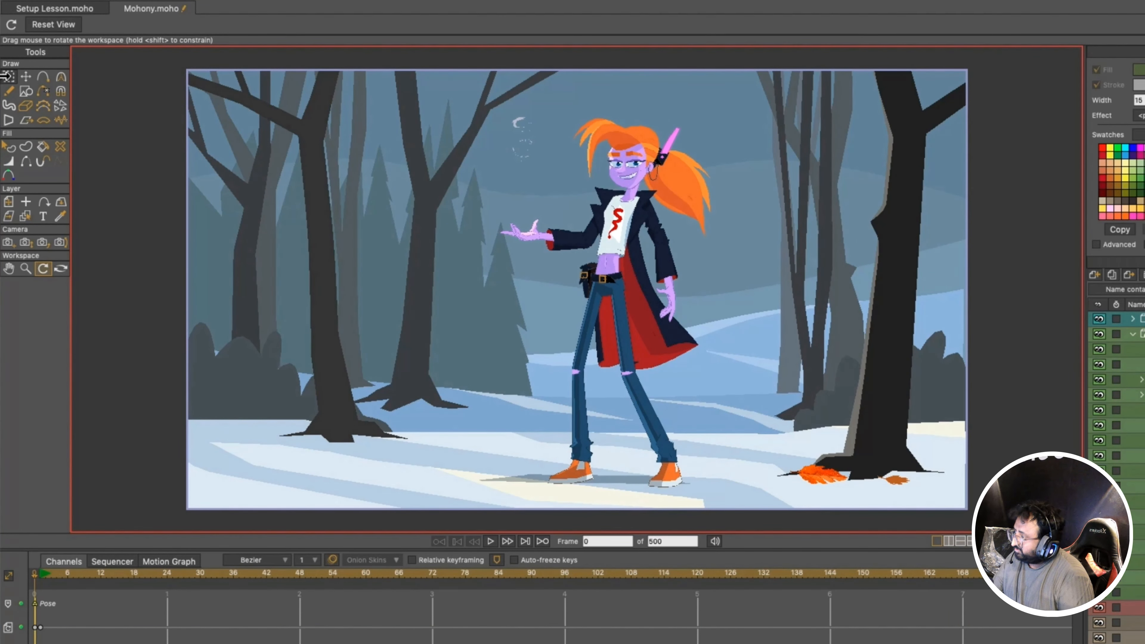
{"action": "left_click", "coordinate": [6, 87]}
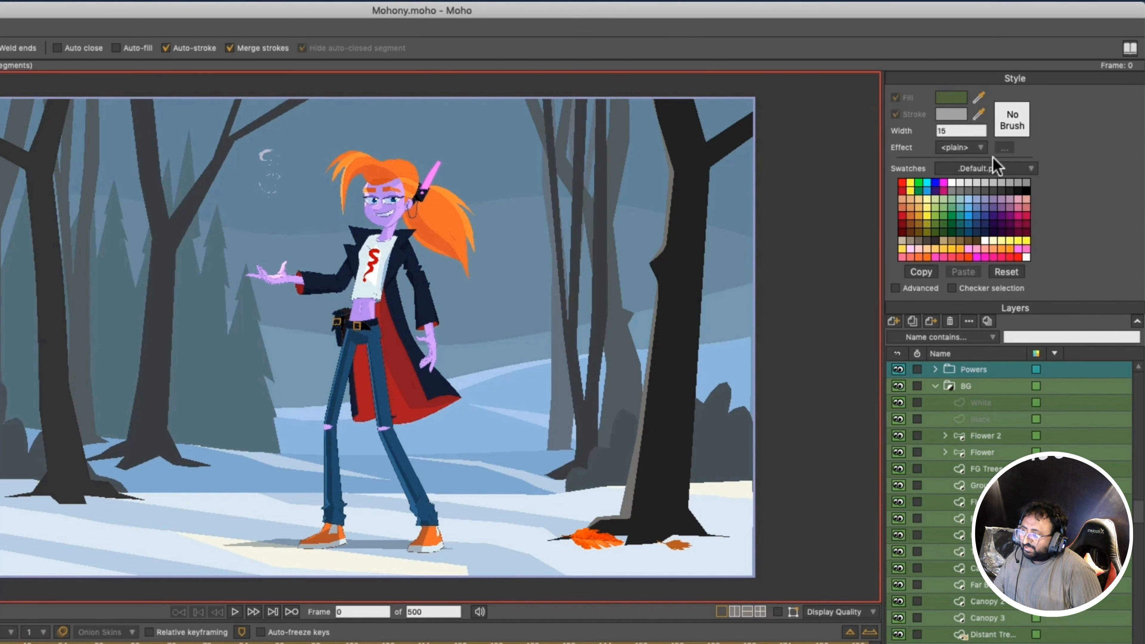
Step: Review the available style effects, such as Gradient and Image Texture, without choosing one
{"action": "left_click", "coordinate": [984, 147]}
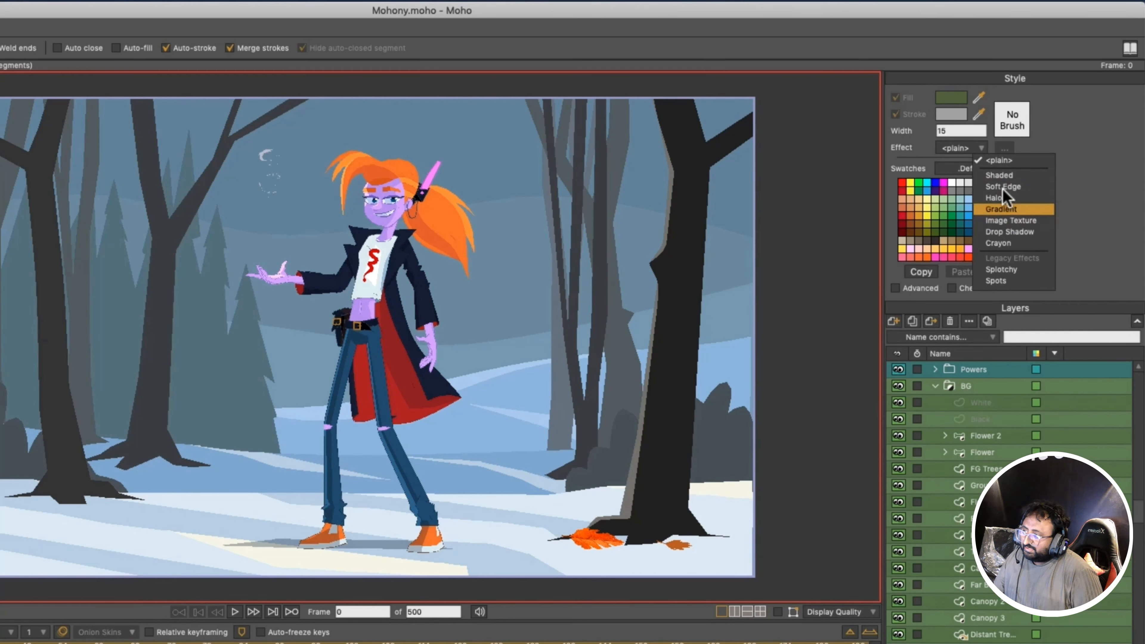
{"action": "left_click", "coordinate": [1077, 147]}
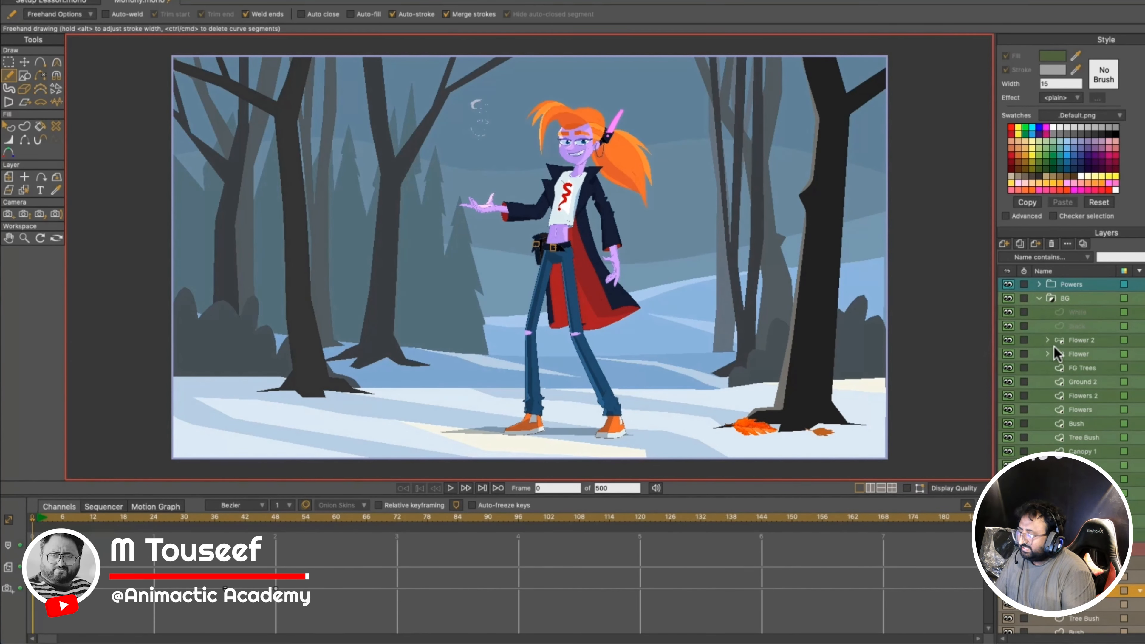
Step: Collapse the BG layer group and select the MOHONY bone layer to view its tools and keyframes
{"action": "scroll", "coordinate": [1048, 345], "scroll_direction": "up", "scroll_amount": 1}
{"action": "left_click", "coordinate": [1039, 312]}
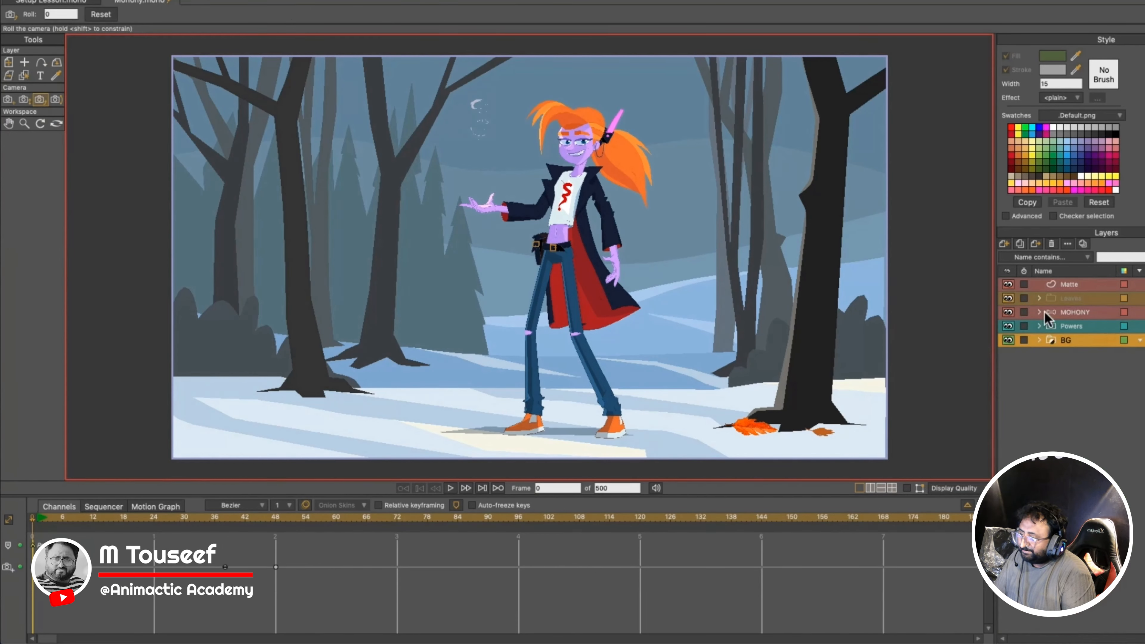
{"action": "left_click", "coordinate": [1079, 310]}
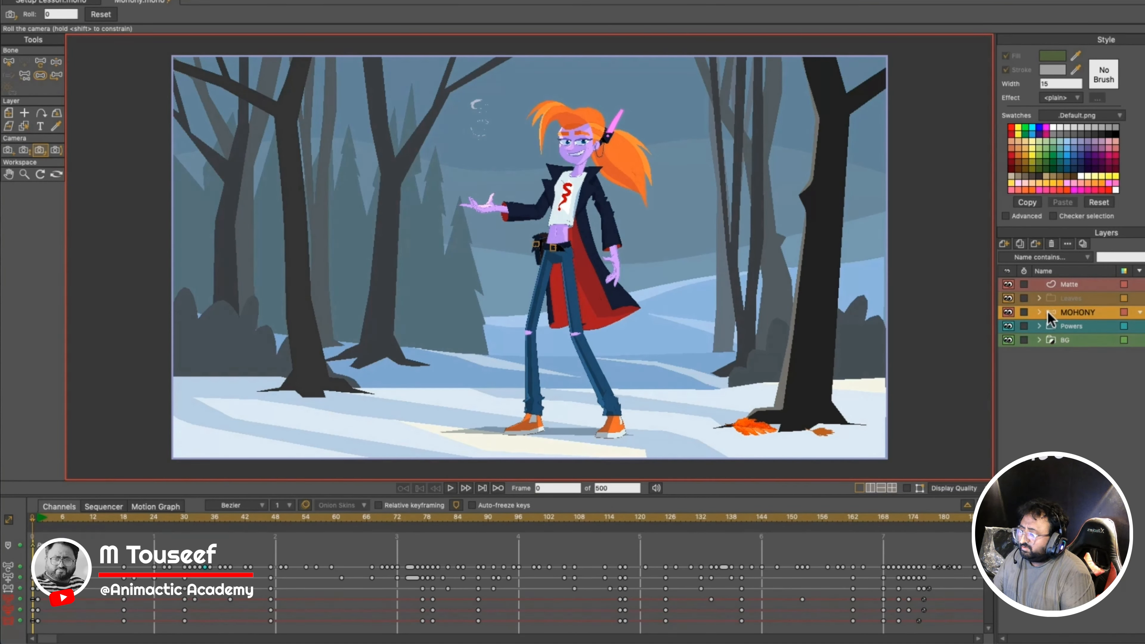
{"action": "left_click_drag", "start_coordinate": [49, 522], "coordinate": [89, 527]}
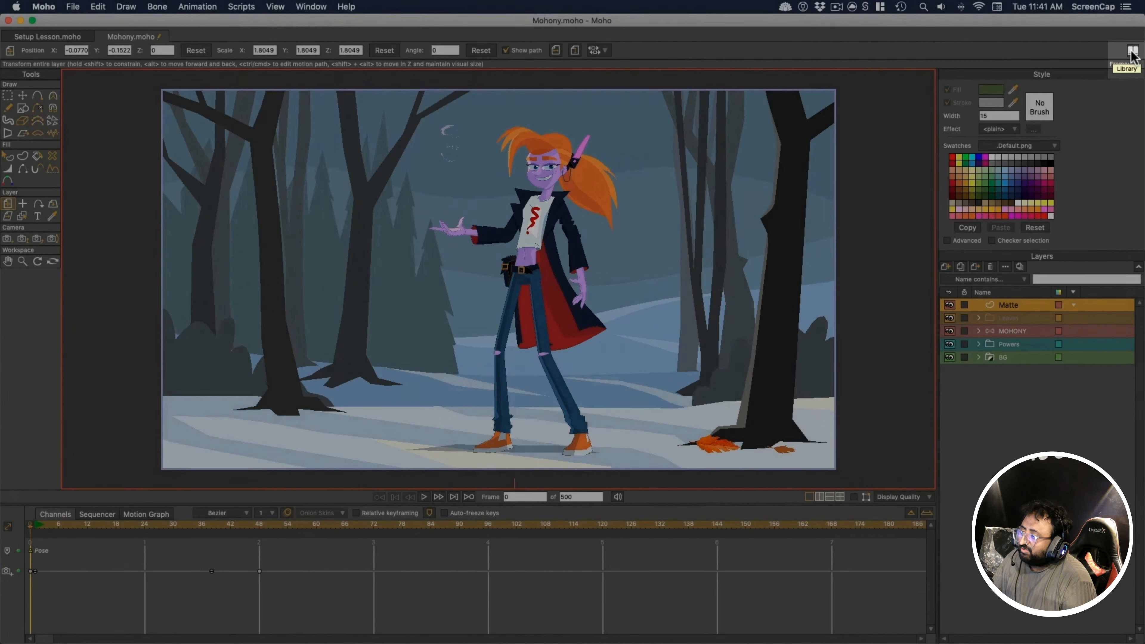
Step: Open the asset Library and look inside the Content Folder Library
{"action": "left_click", "coordinate": [1132, 52]}
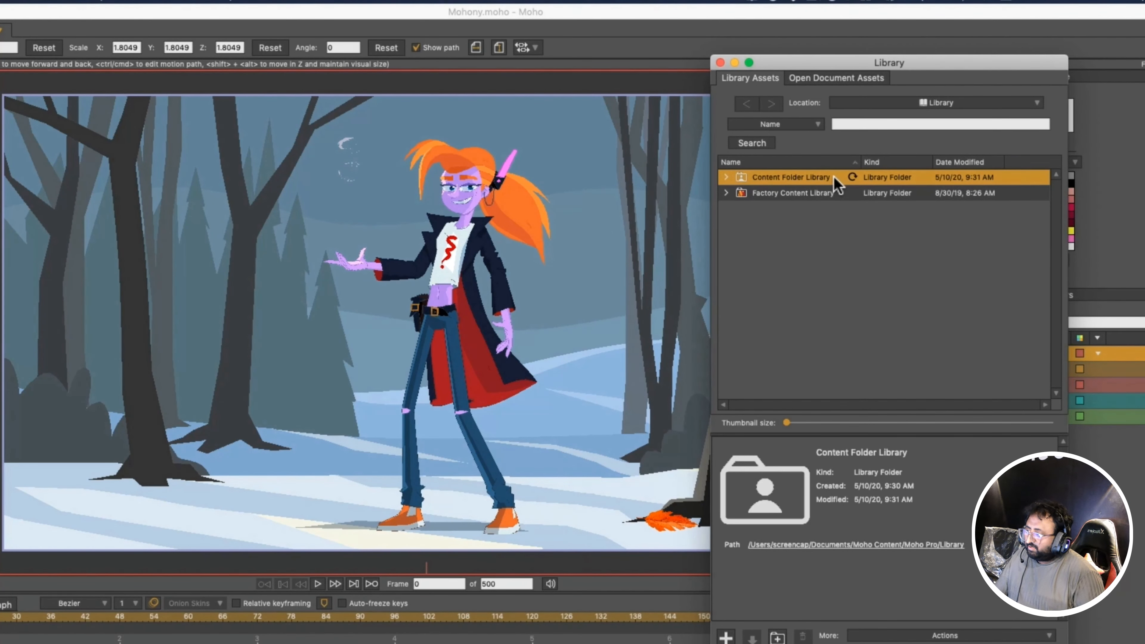
{"action": "left_click", "coordinate": [725, 176]}
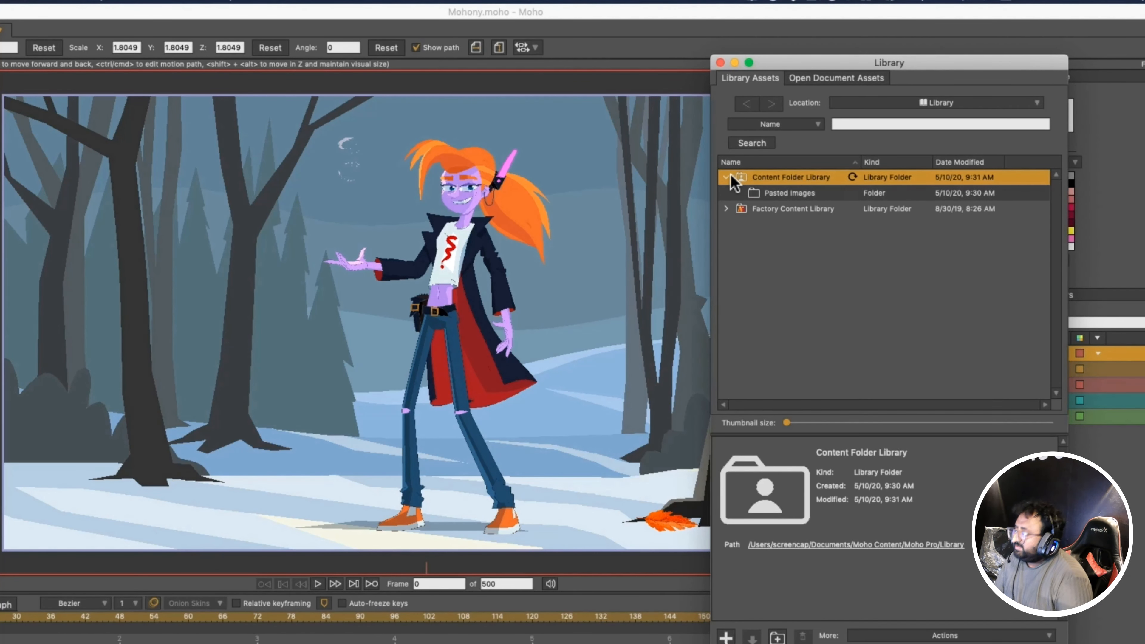
{"action": "left_click", "coordinate": [726, 177]}
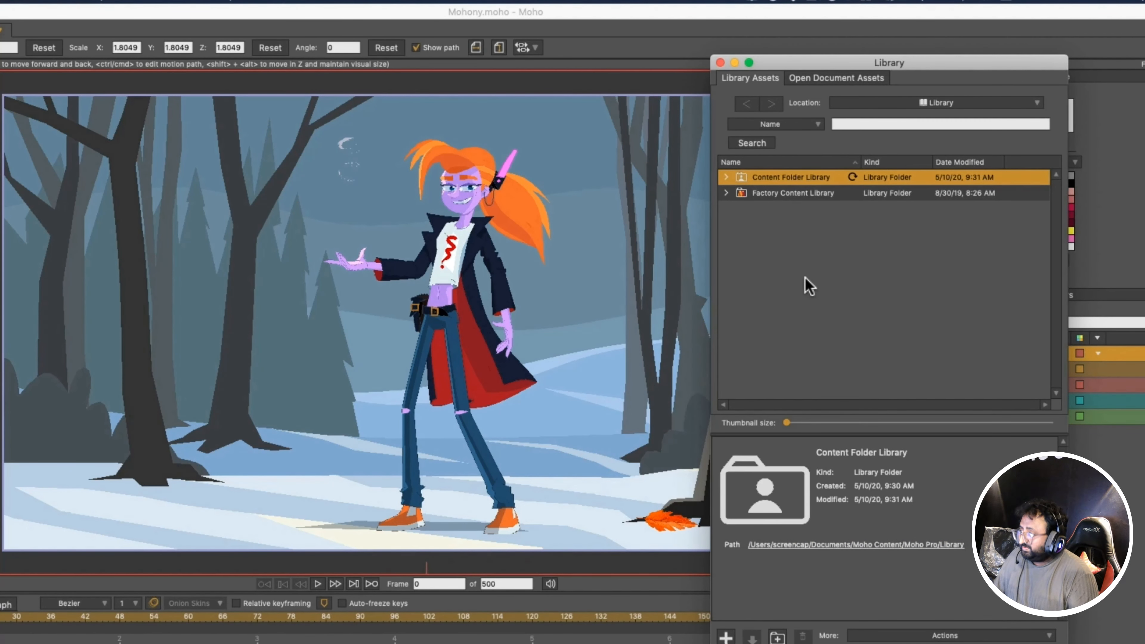
Step: Insert muffin.anme into the scene from the Props > Food folder of the Factory Content Library
{"action": "left_click", "coordinate": [772, 193]}
{"action": "left_click", "coordinate": [726, 193]}
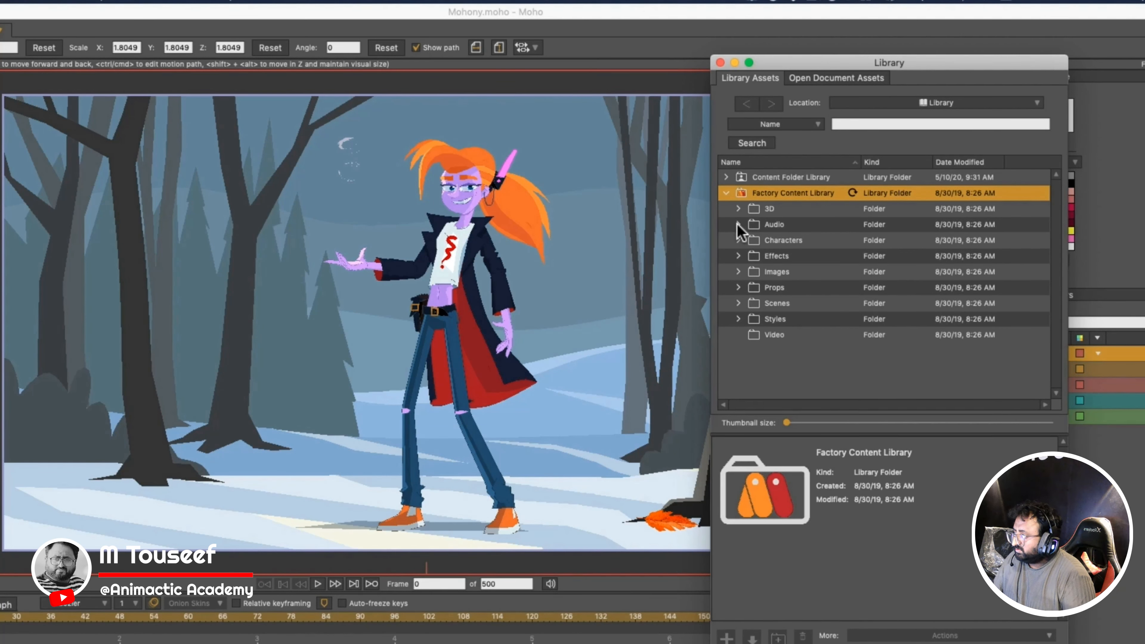
{"action": "left_click", "coordinate": [738, 287]}
{"action": "scroll", "coordinate": [774, 321], "scroll_direction": "down", "scroll_amount": 2}
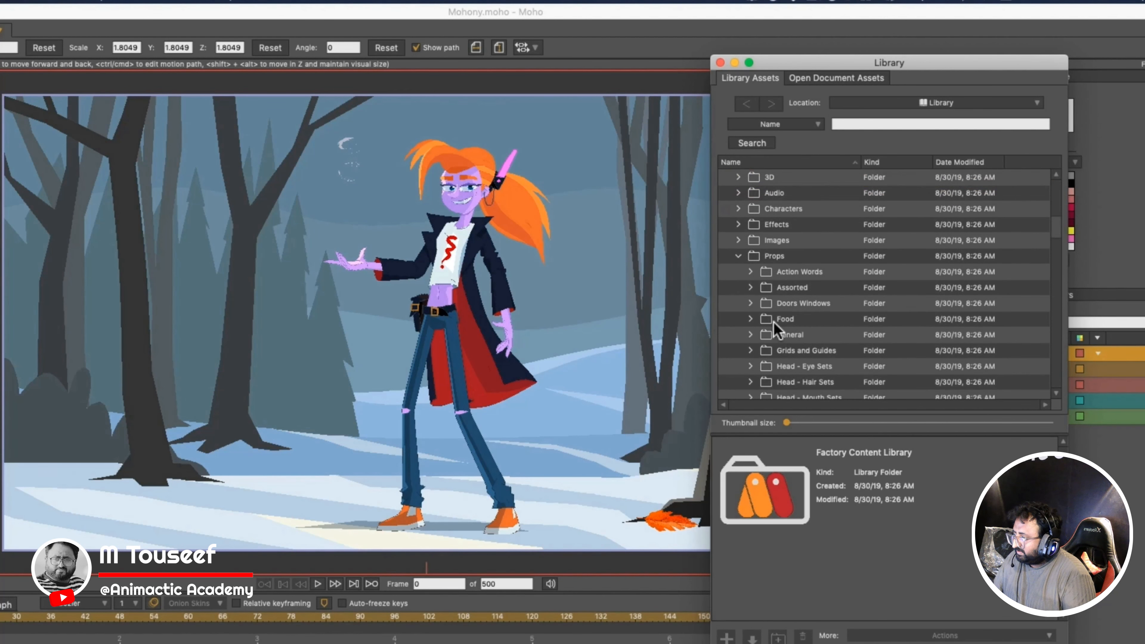
{"action": "left_click", "coordinate": [750, 319]}
{"action": "scroll", "coordinate": [831, 307], "scroll_direction": "down", "scroll_amount": 3}
{"action": "scroll", "coordinate": [831, 307], "scroll_direction": "down", "scroll_amount": 2}
{"action": "left_click", "coordinate": [781, 366]}
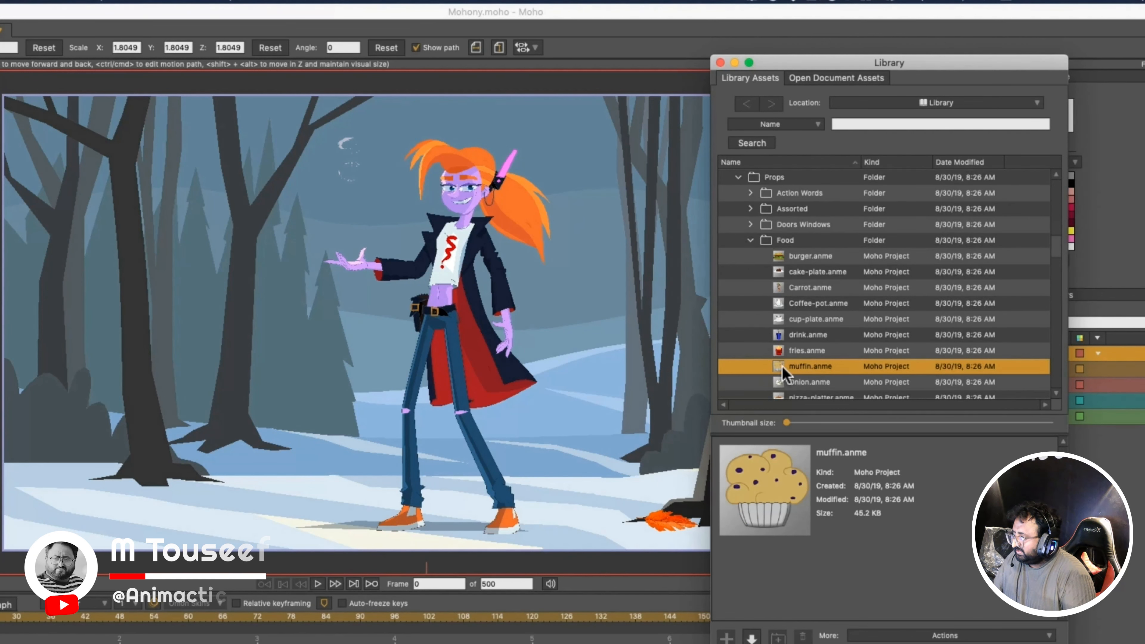
{"action": "left_click_drag", "start_coordinate": [781, 366], "coordinate": [437, 181]}
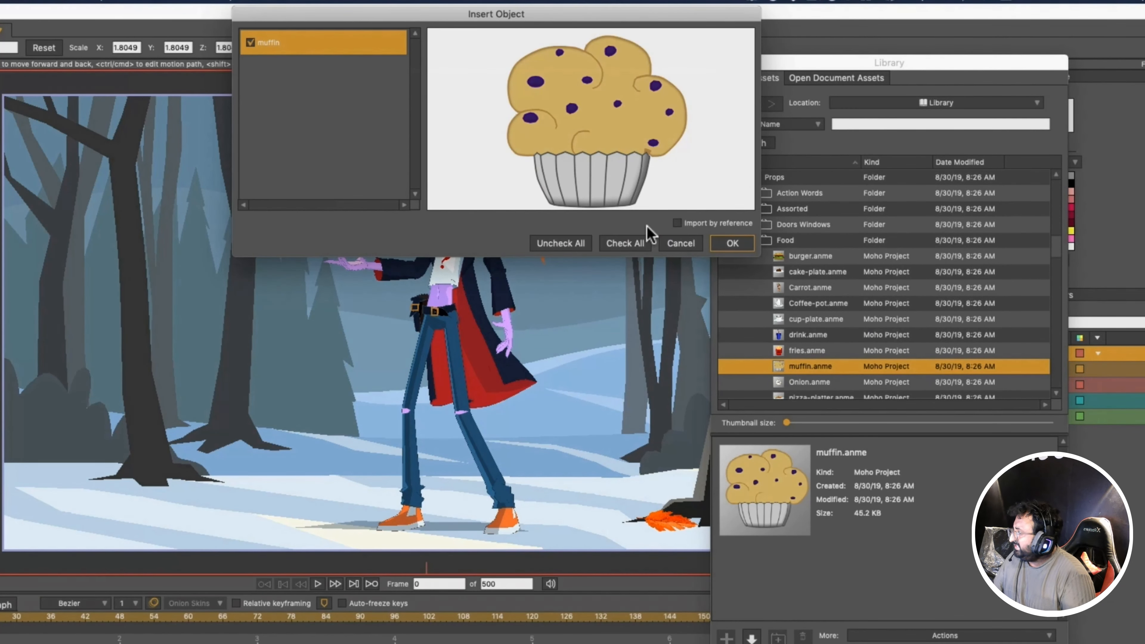
{"action": "left_click", "coordinate": [730, 243]}
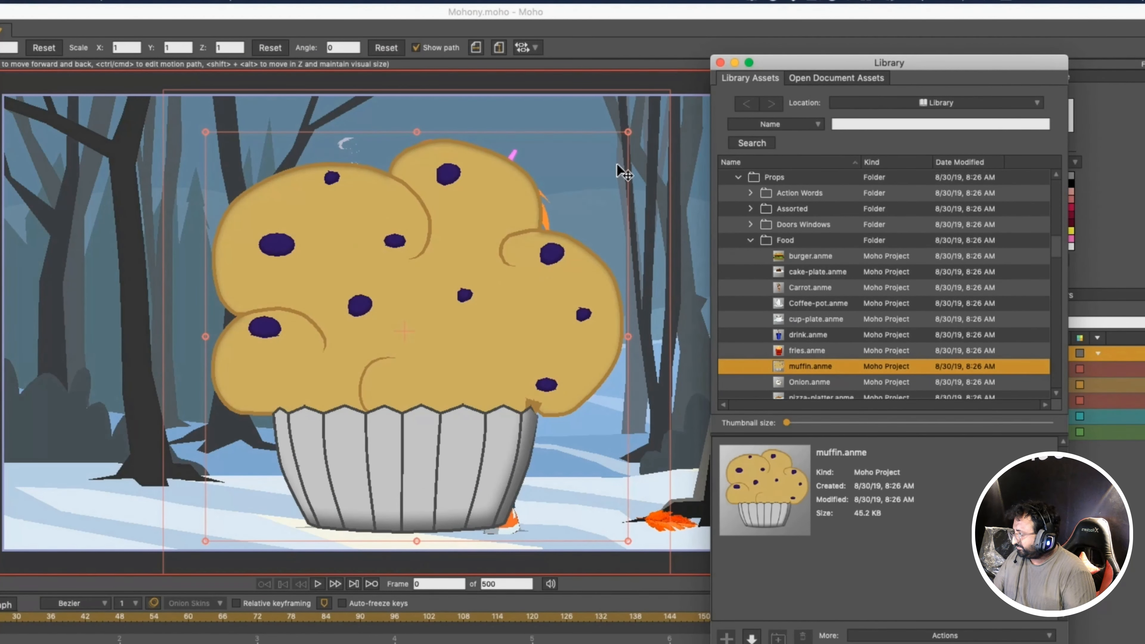
Step: Scale the muffin down to about 0.17 and place it on the character's outstretched hand
{"action": "left_click", "coordinate": [629, 134]}
{"action": "left_click_drag", "start_coordinate": [628, 133], "coordinate": [456, 285]}
{"action": "left_click_drag", "start_coordinate": [406, 333], "coordinate": [347, 224]}
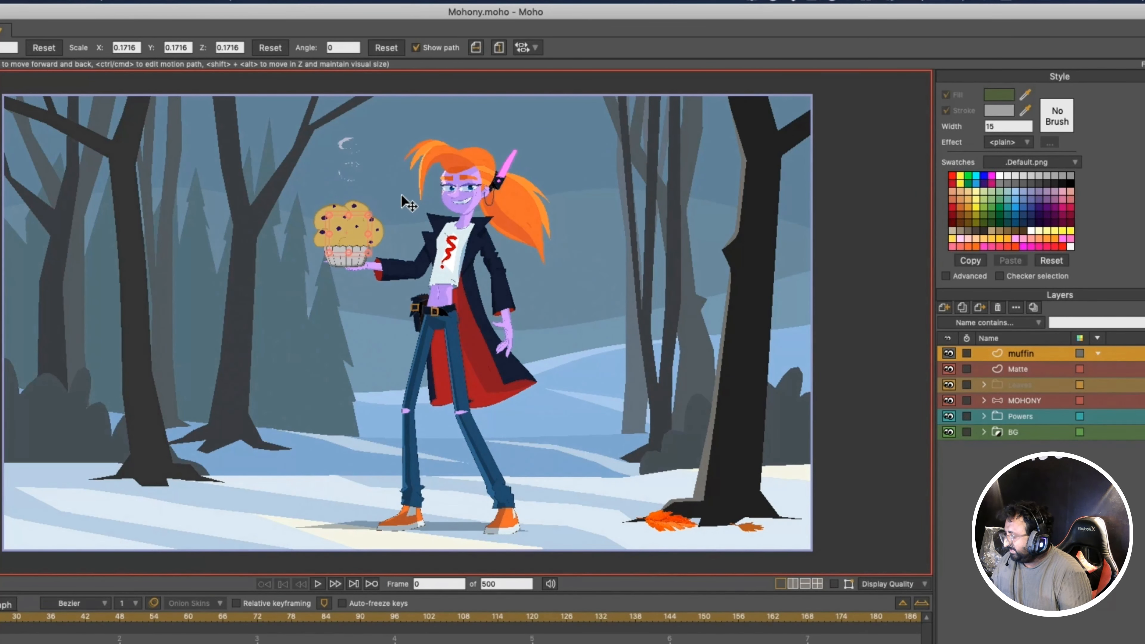
Step: Undo the muffin's move, scaling and insertion
{"action": "key", "text": "super+z"}
{"action": "key", "text": "super+z"}
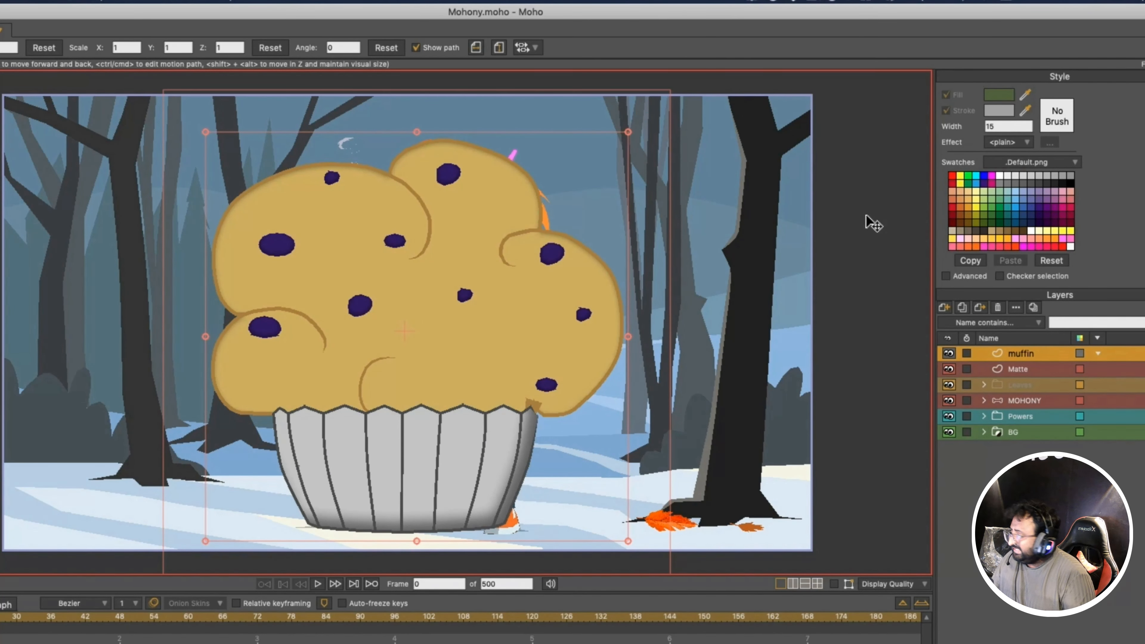
{"action": "key", "text": "super+z"}
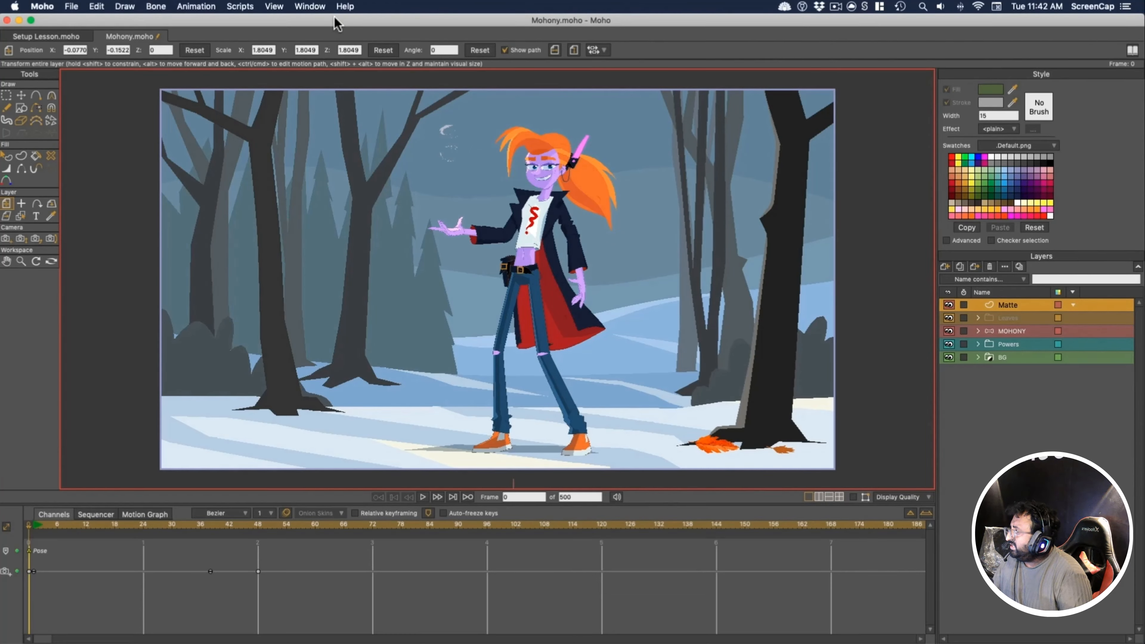
Step: Show the Keyframe window and move it beside the timeline, below the Layers list
{"action": "left_click", "coordinate": [312, 8]}
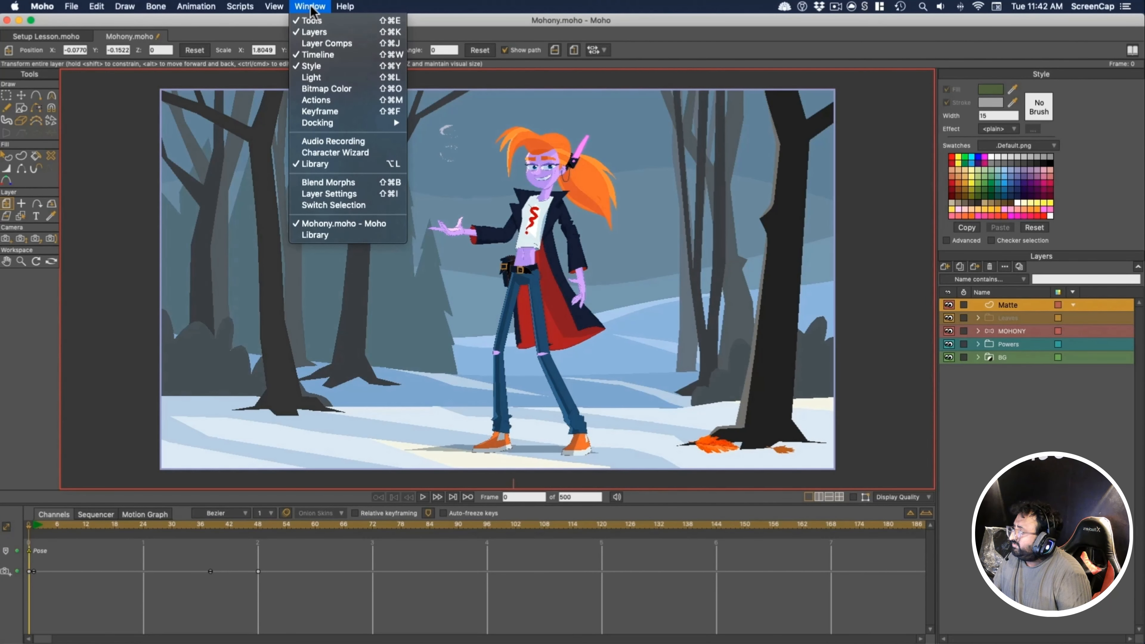
{"action": "left_click", "coordinate": [323, 110]}
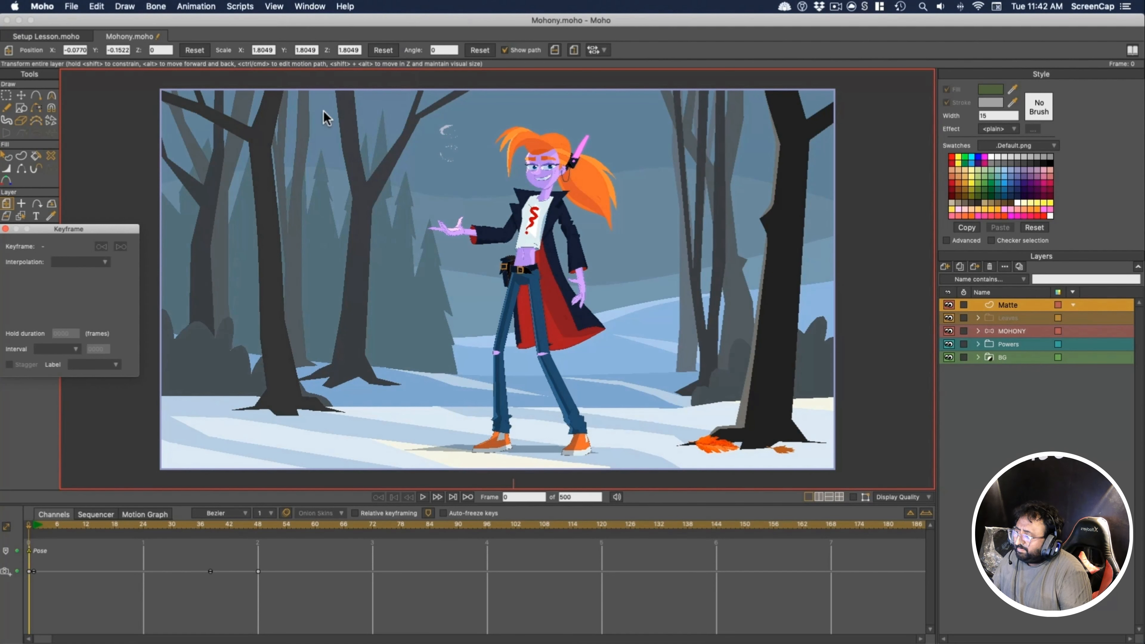
{"action": "left_click_drag", "start_coordinate": [88, 225], "coordinate": [931, 420]}
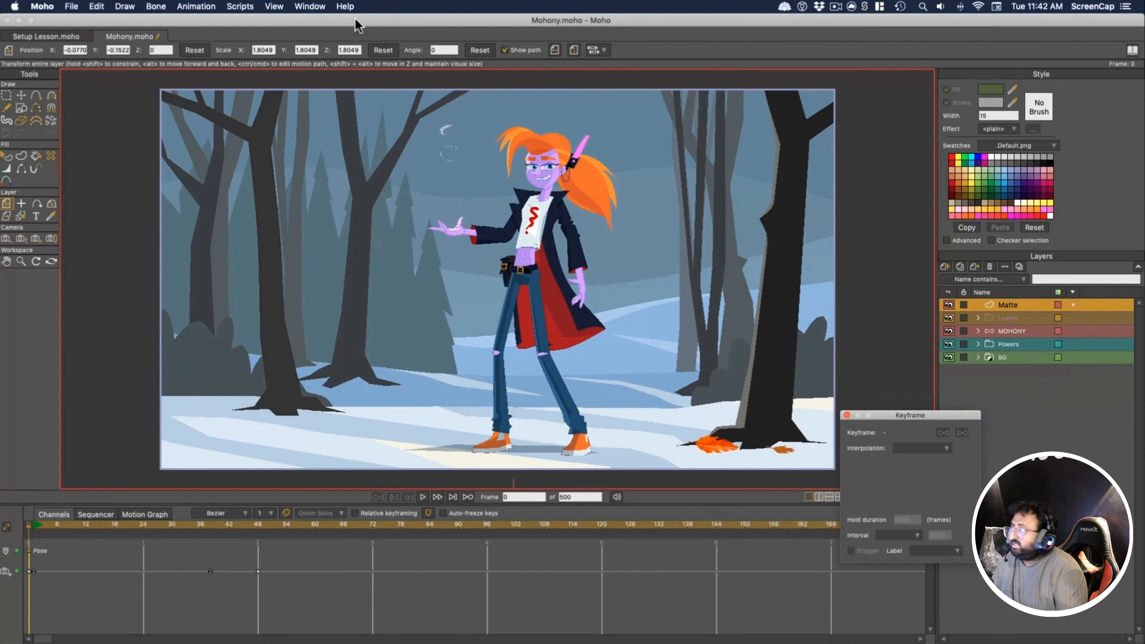
Step: Dock the Keyframe window beside the timeline and enlarge the timeline area upward
{"action": "left_click", "coordinate": [310, 6]}
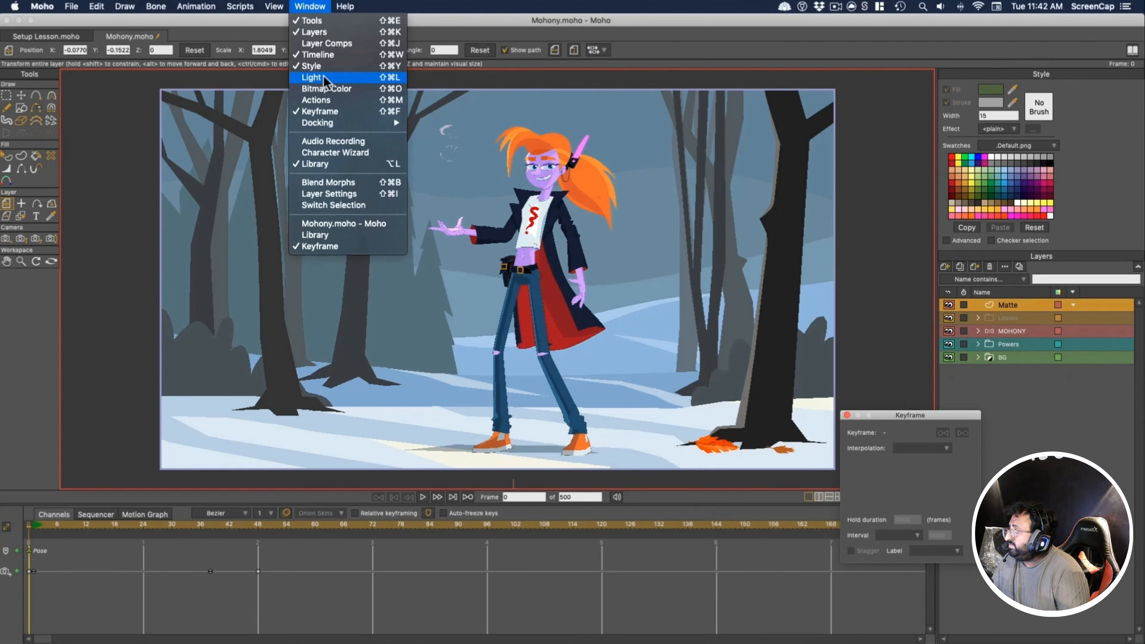
{"action": "mouse_move", "coordinate": [315, 130]}
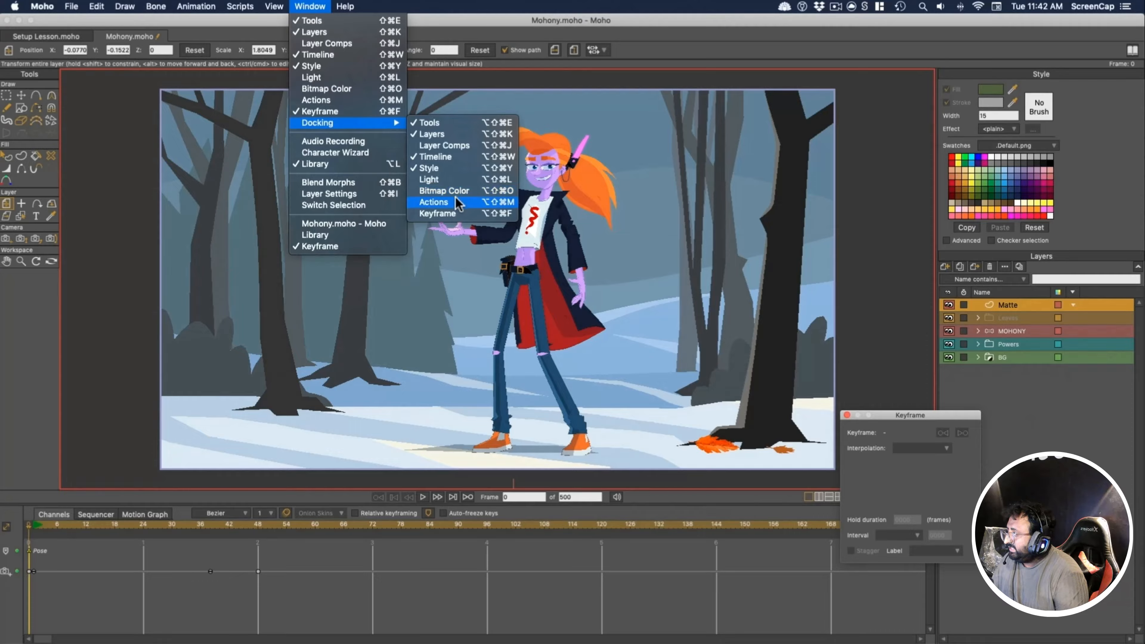
{"action": "left_click", "coordinate": [432, 211]}
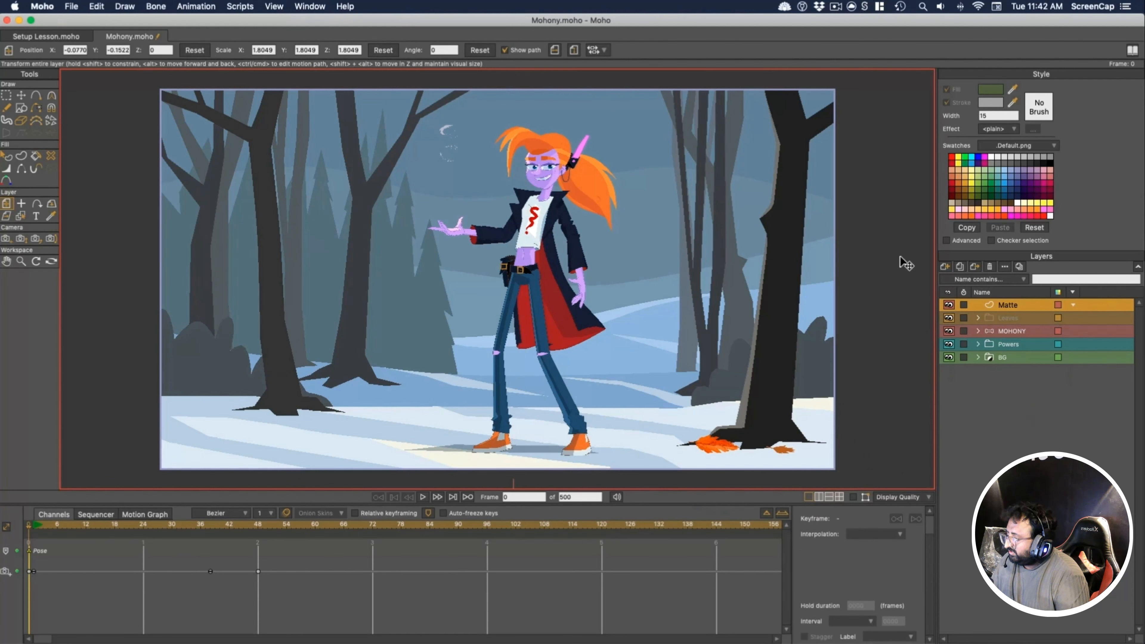
{"action": "left_click_drag", "start_coordinate": [755, 502], "coordinate": [762, 465]}
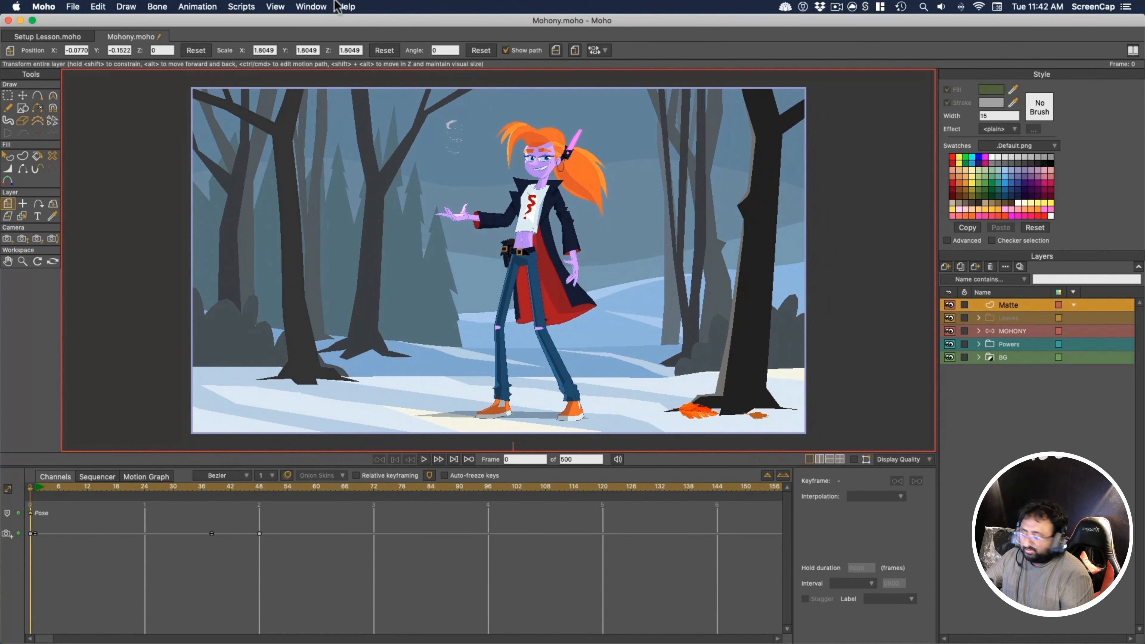
{"action": "left_click", "coordinate": [317, 5]}
{"action": "left_click", "coordinate": [647, 118]}
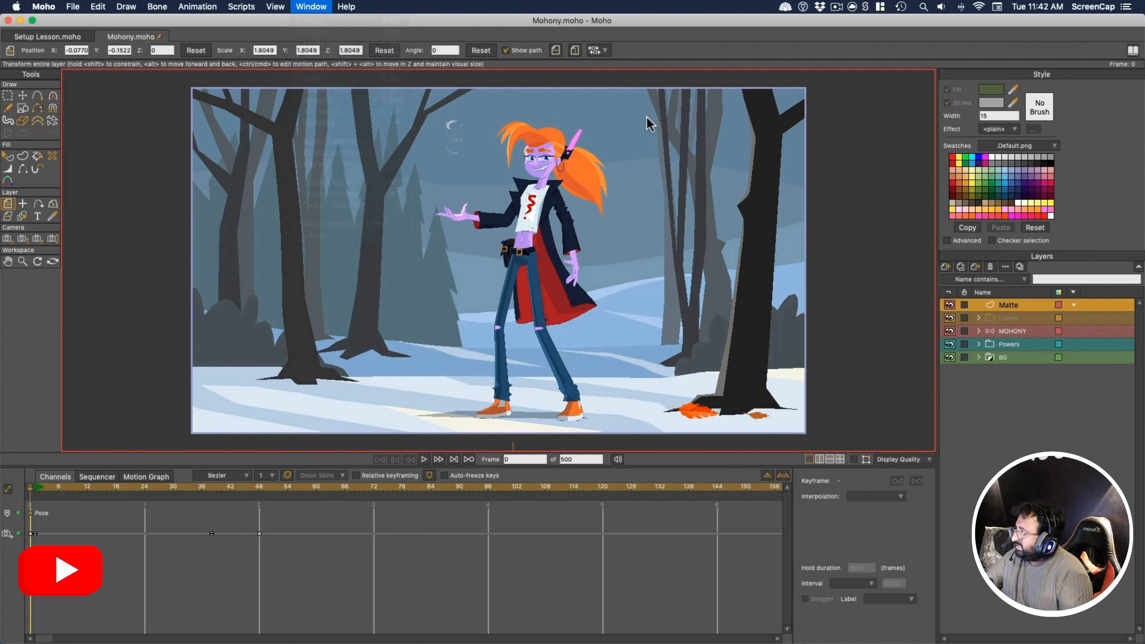